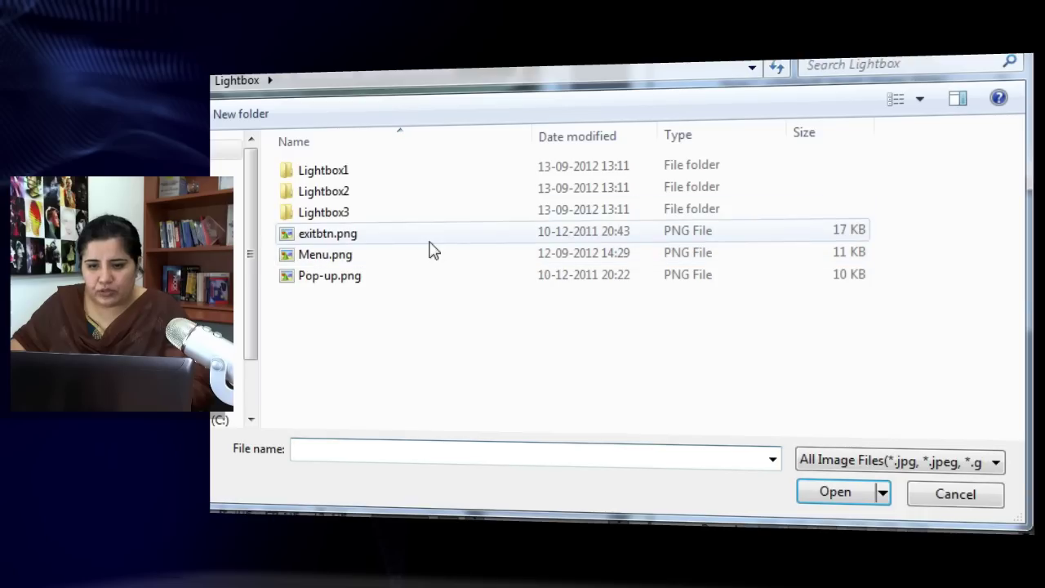
Fill the small shape with the exitbtn.png red X image and nudge it slightly upward
left_click(374, 235)
key("Return")
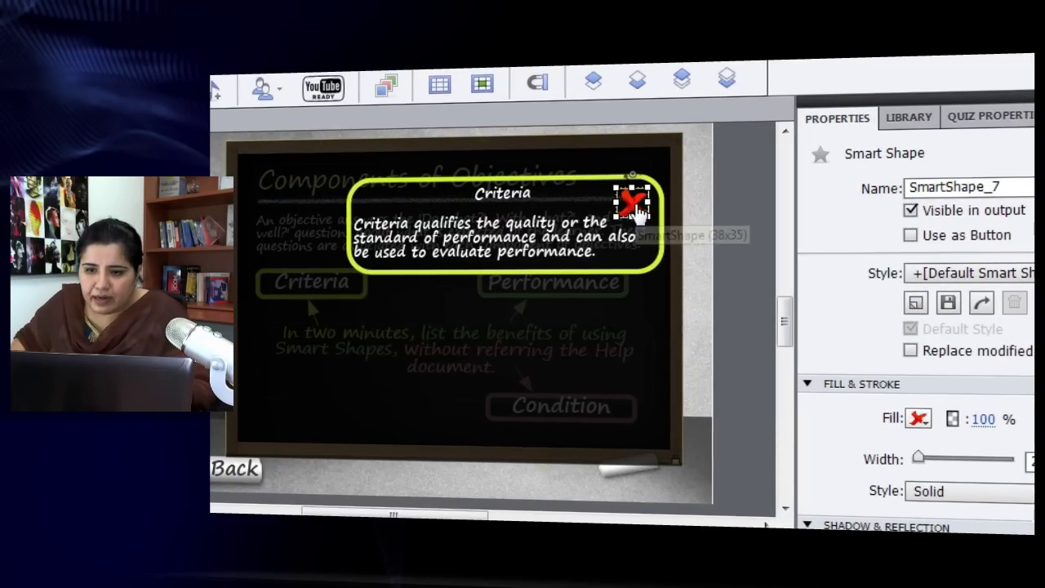
left_click_drag(637, 213, 639, 210)
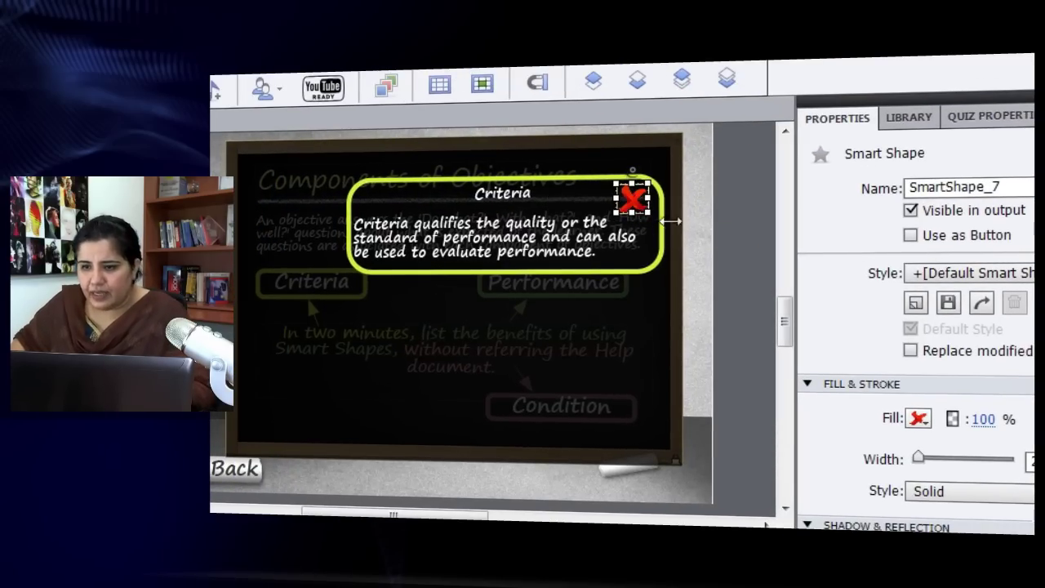
Rename the red X shape CloseCr and enable Use as Button
left_click_drag(1019, 187, 855, 196)
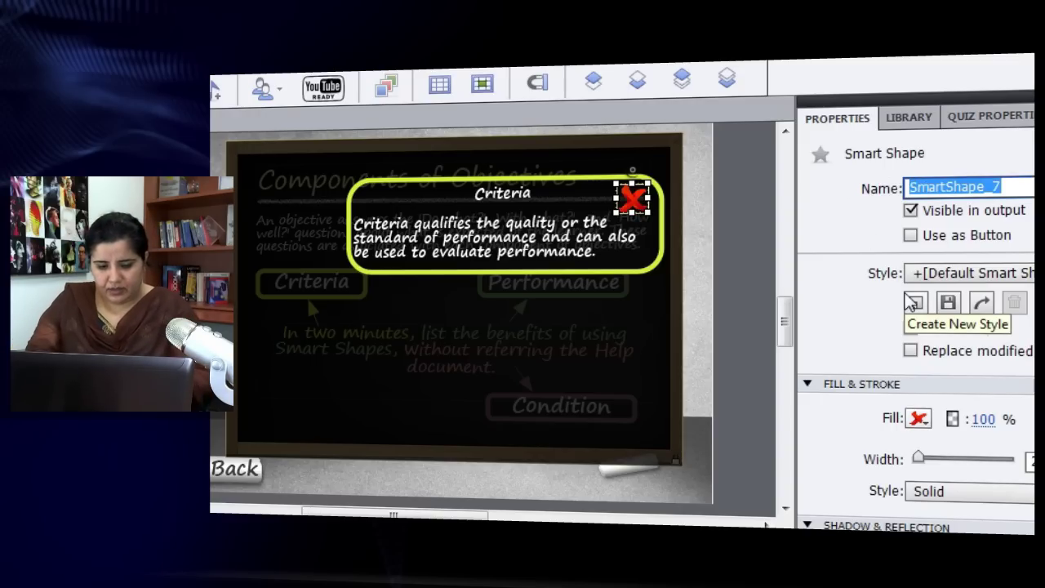
type("CloseCr")
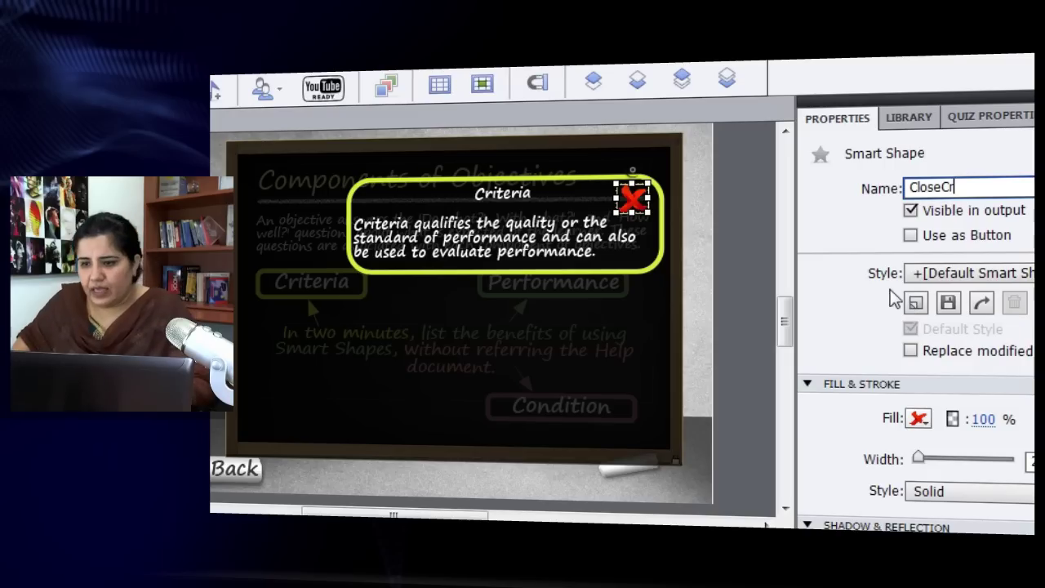
left_click(911, 237)
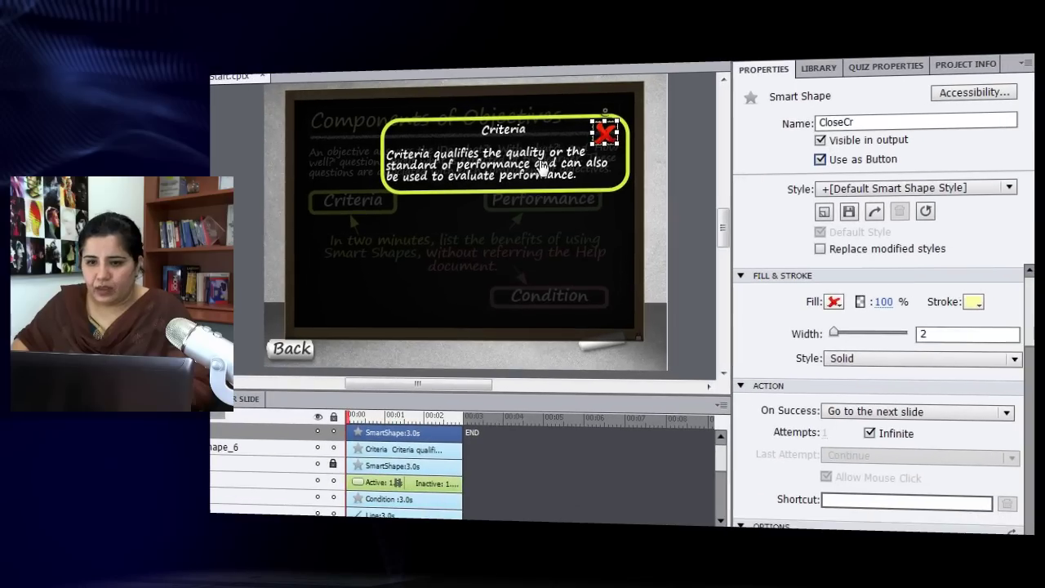
left_click(541, 171)
Rename the Criteria text box to TextCr
double_click(904, 121)
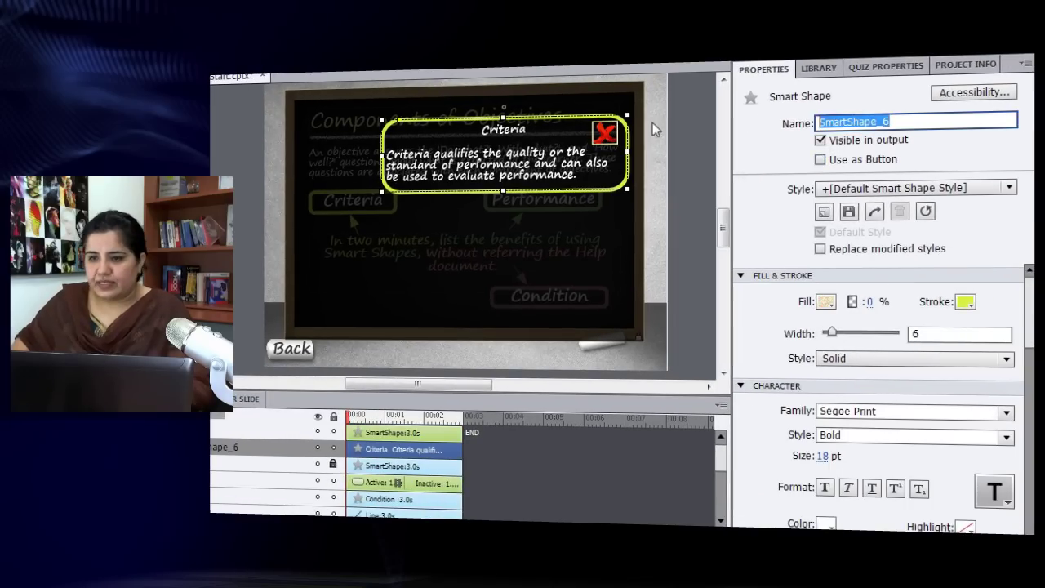
type("Te")
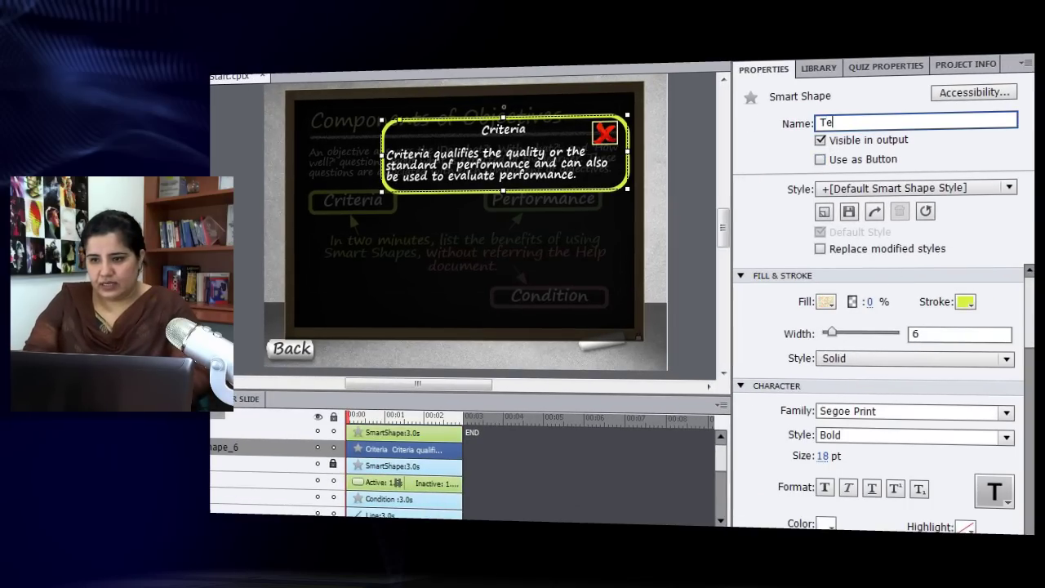
type("xtCr")
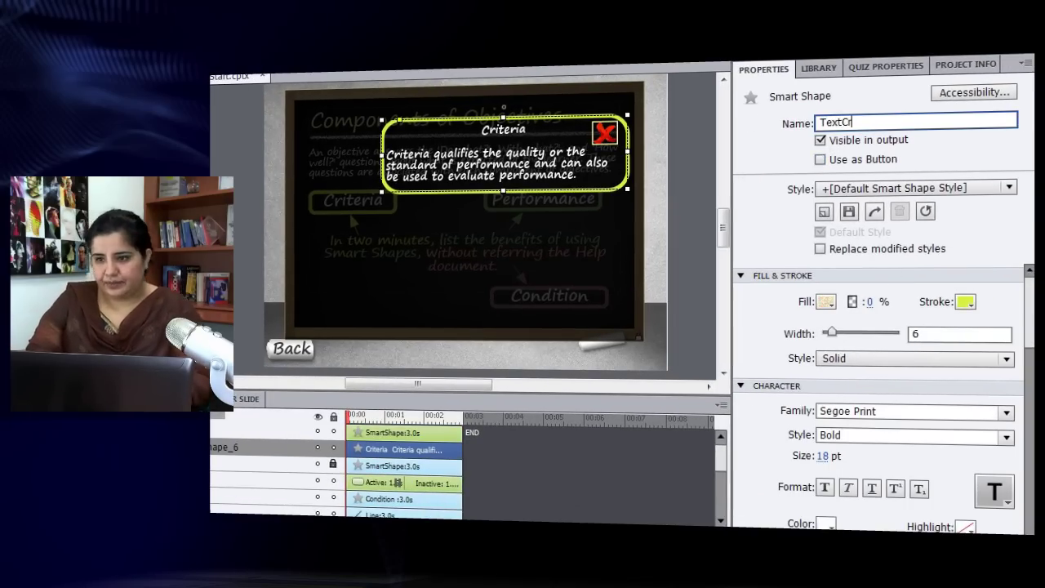
left_click(687, 259)
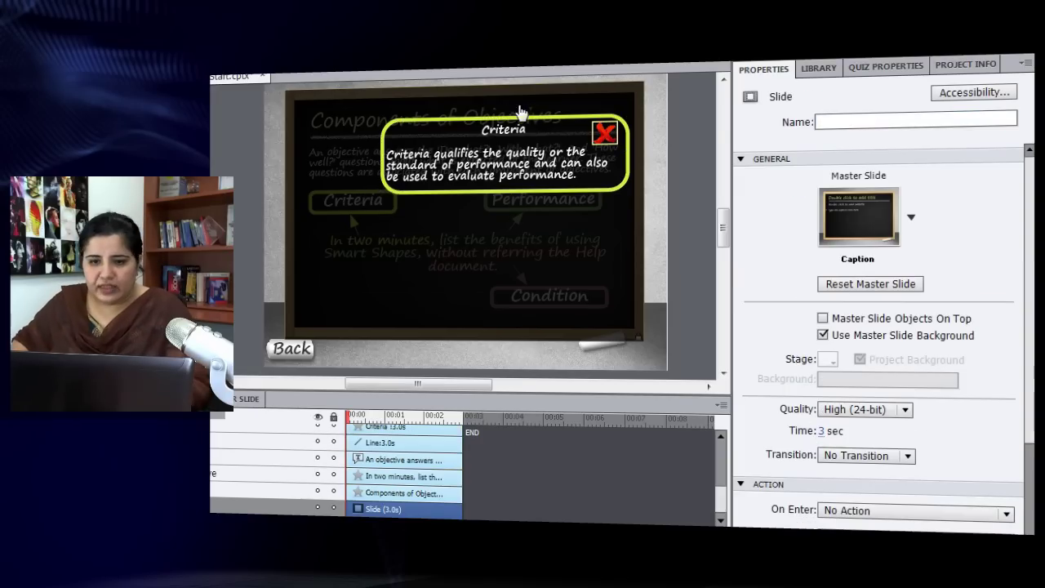
left_click(378, 253)
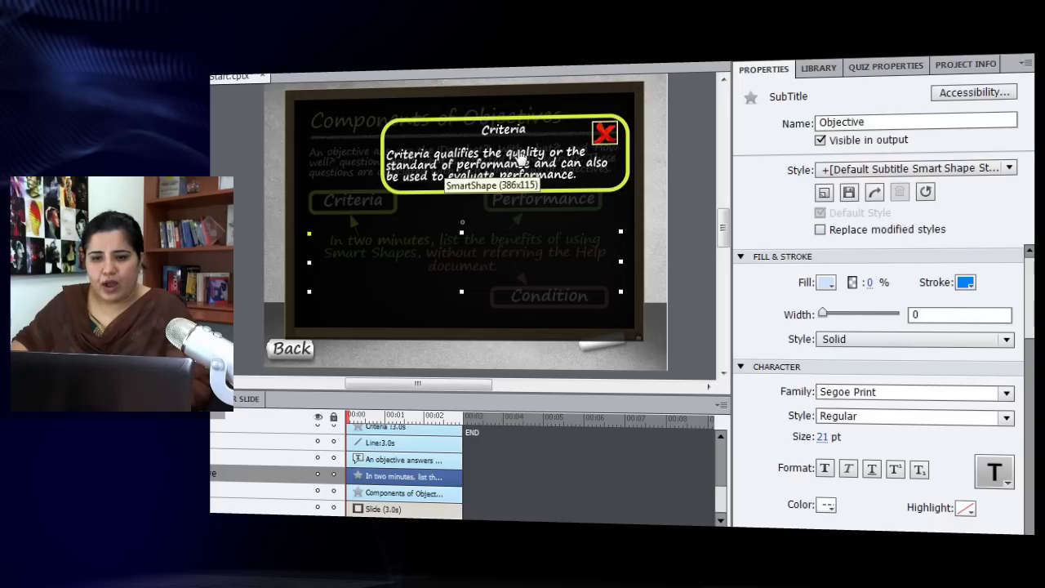
Set the CloseCr close button's outline stroke width to 0
left_click(605, 133)
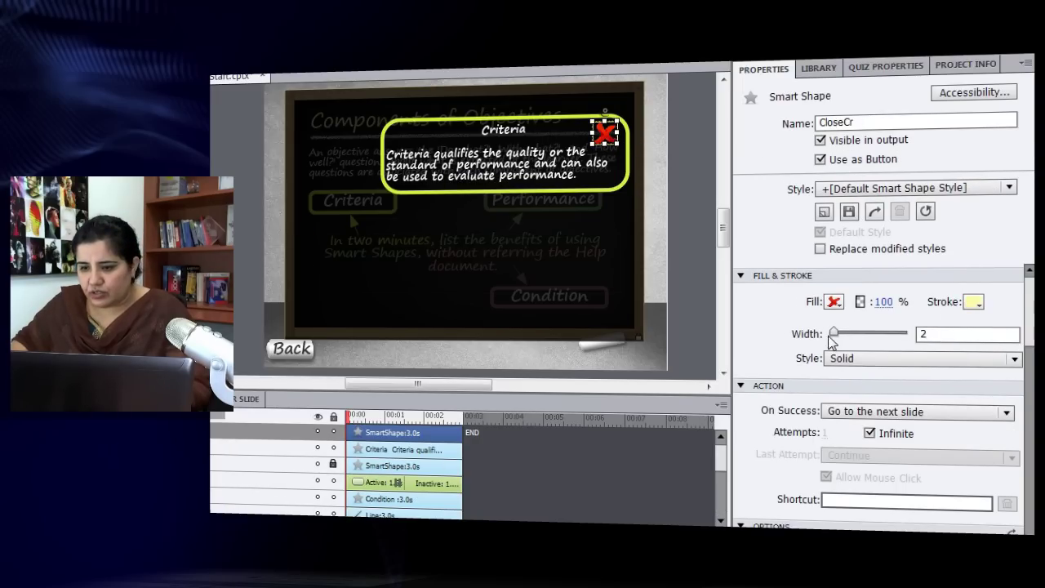
left_click_drag(833, 334, 771, 338)
left_click(674, 230)
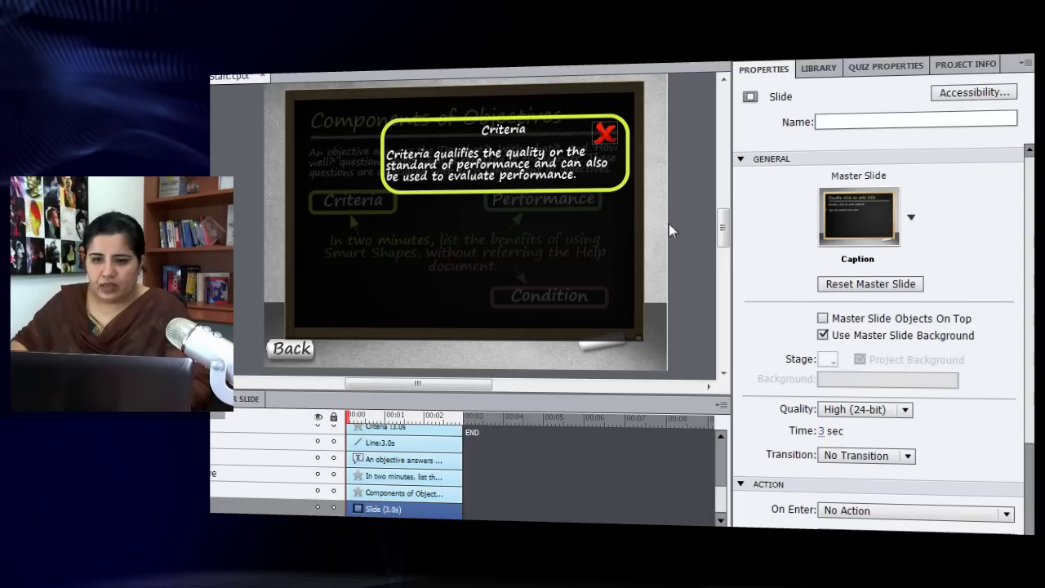
scroll(721, 508, "up", 3)
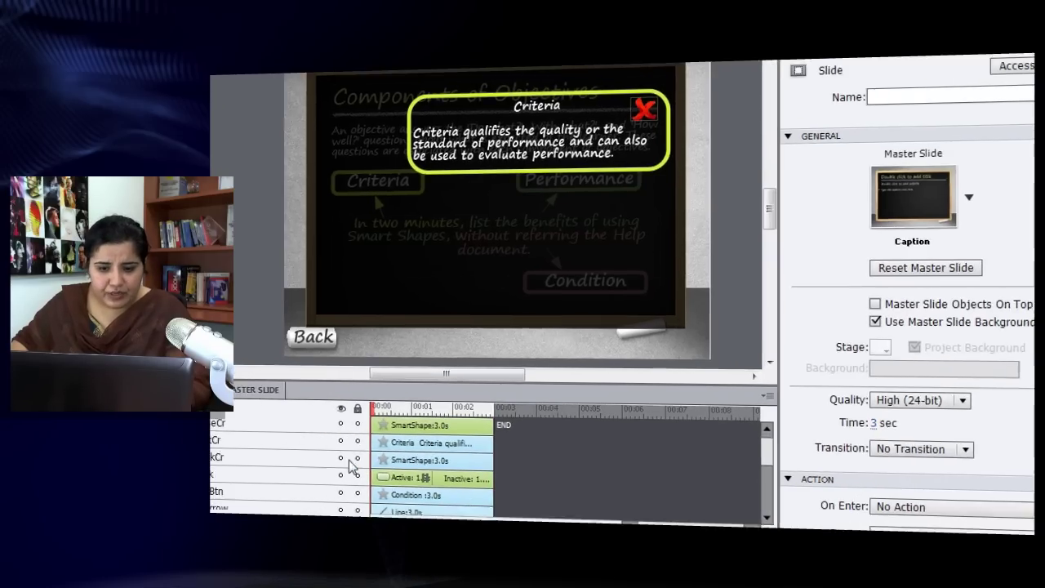
Group MaskCr, TextCr and CloseCr together with Ctrl+G
left_click(196, 467)
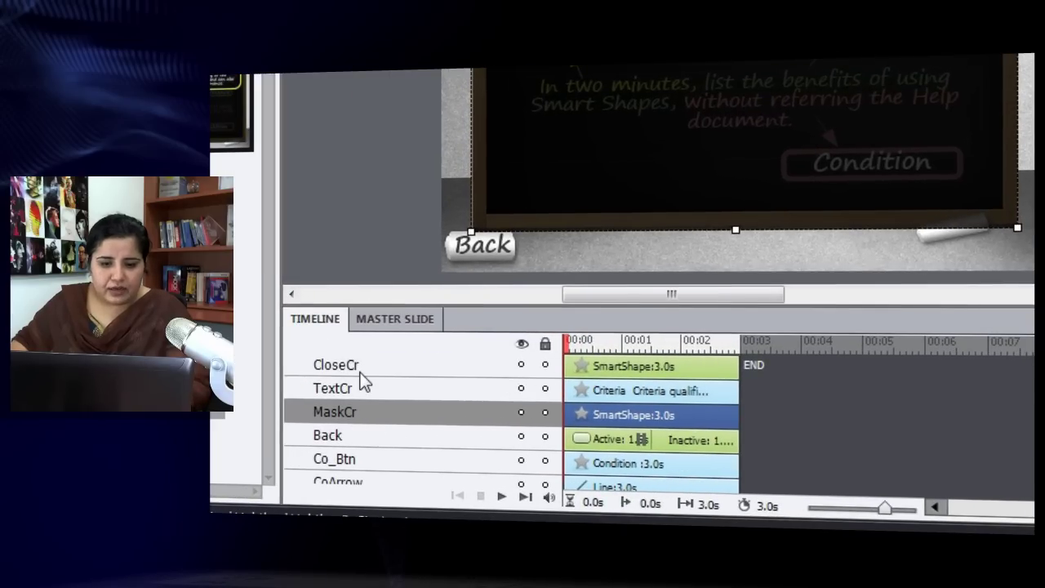
left_click(350, 390, "shift")
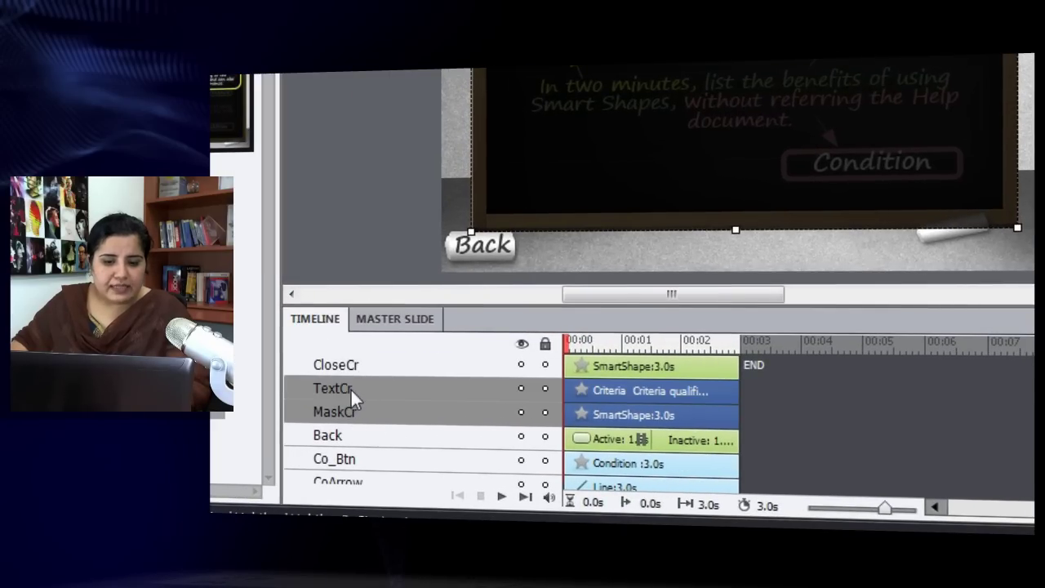
left_click(357, 368, "shift")
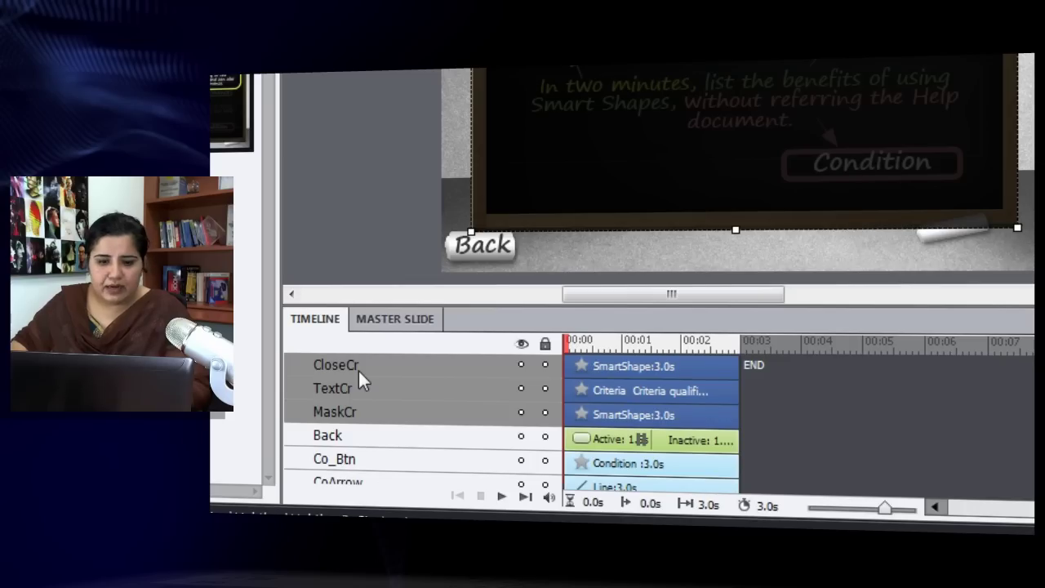
key("ctrl+g")
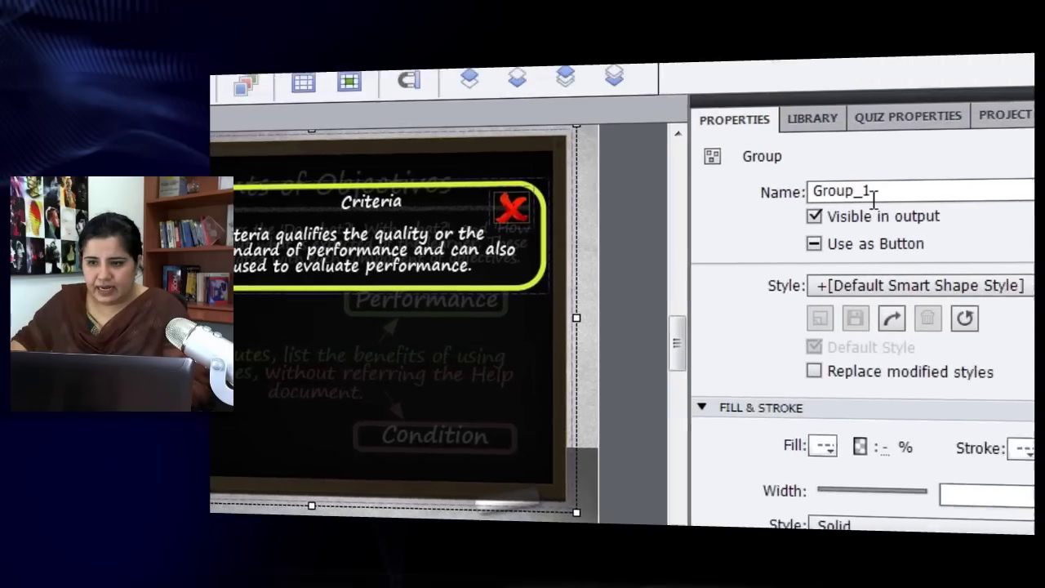
Name the new group Criteria and untick Visible in output
double_click(865, 191)
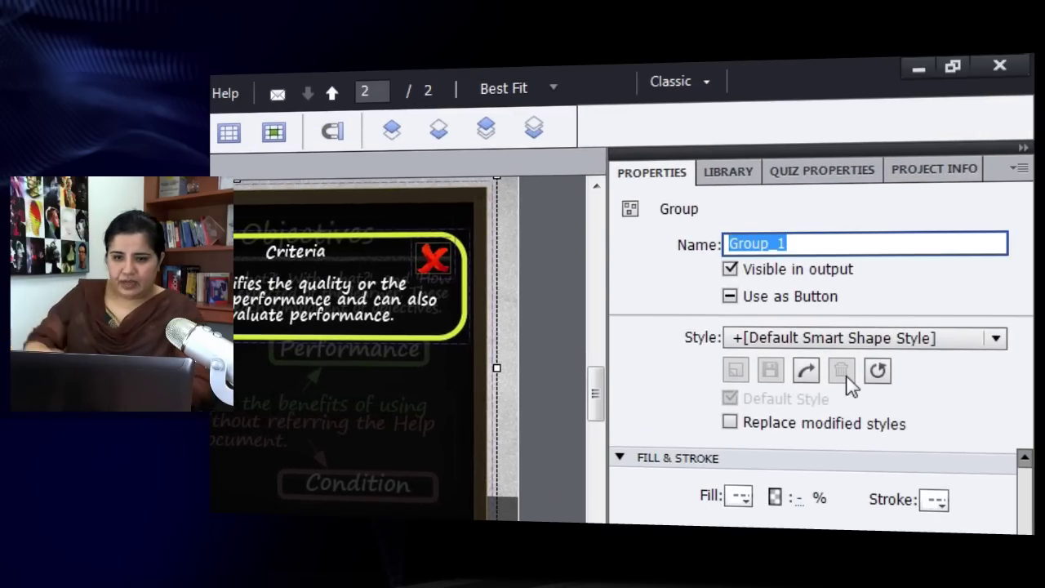
type("Criteria")
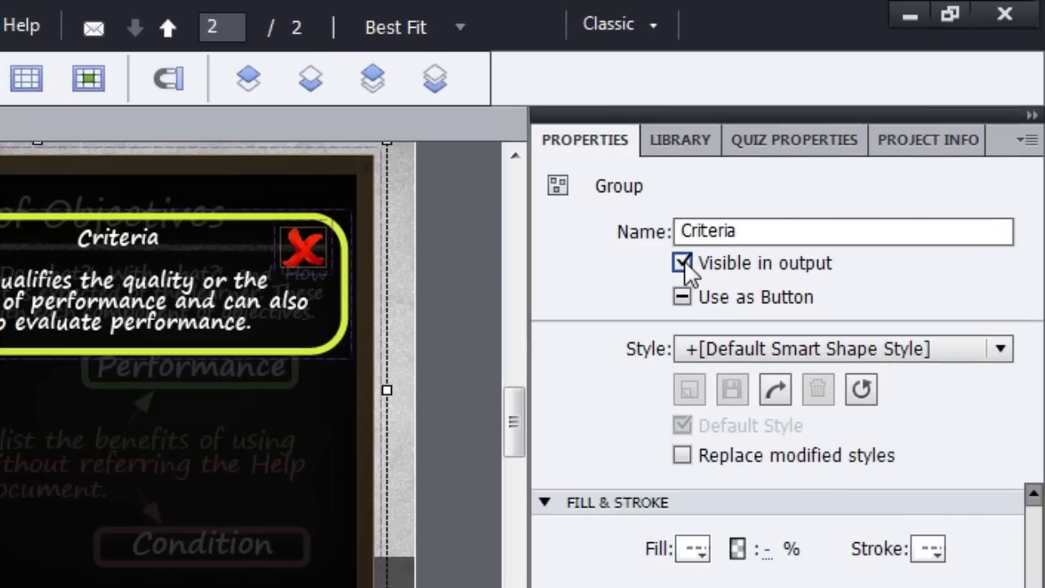
left_click(684, 265)
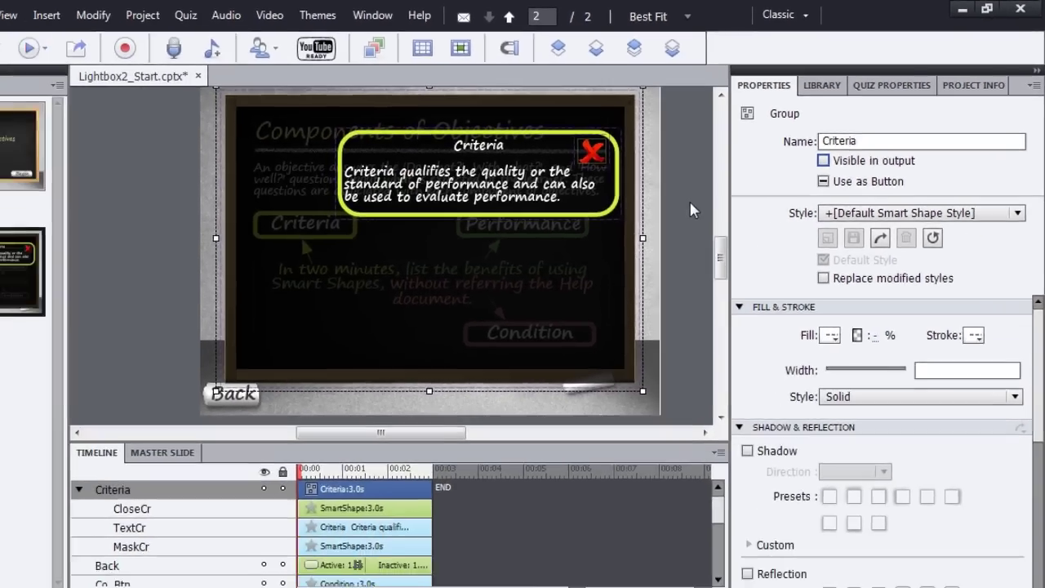
left_click(690, 210)
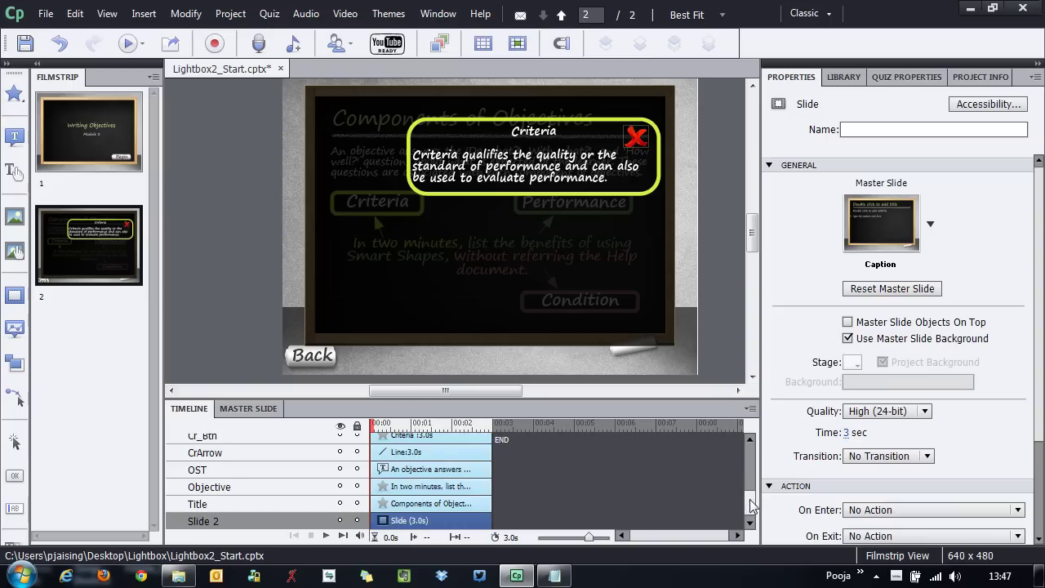
Duplicate the MaskCr dark mask over the slide, rename the copy MaskPr, and collapse the Criteria group
scroll(747, 497, "up", 5)
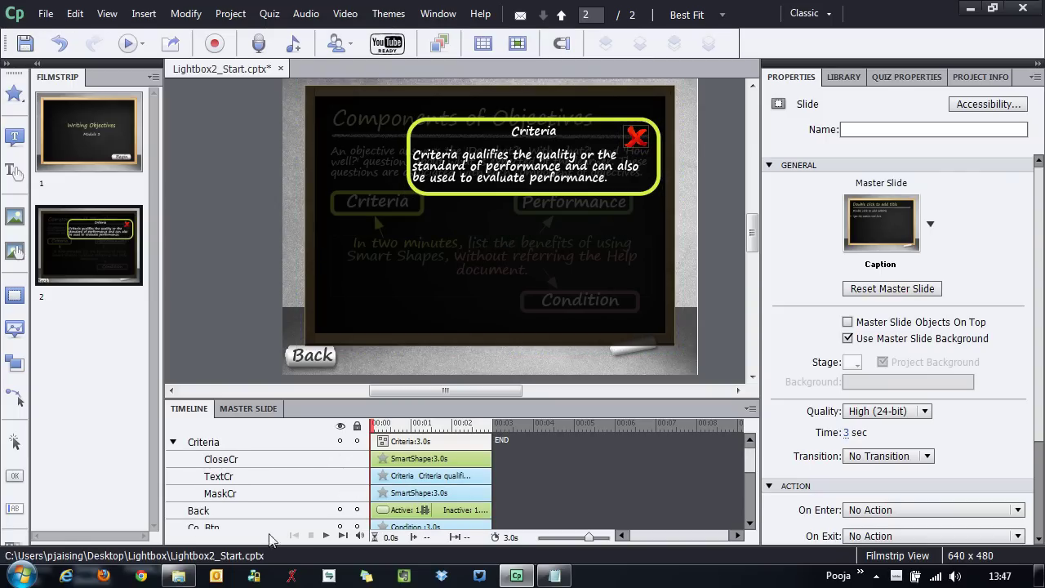
left_click(231, 494)
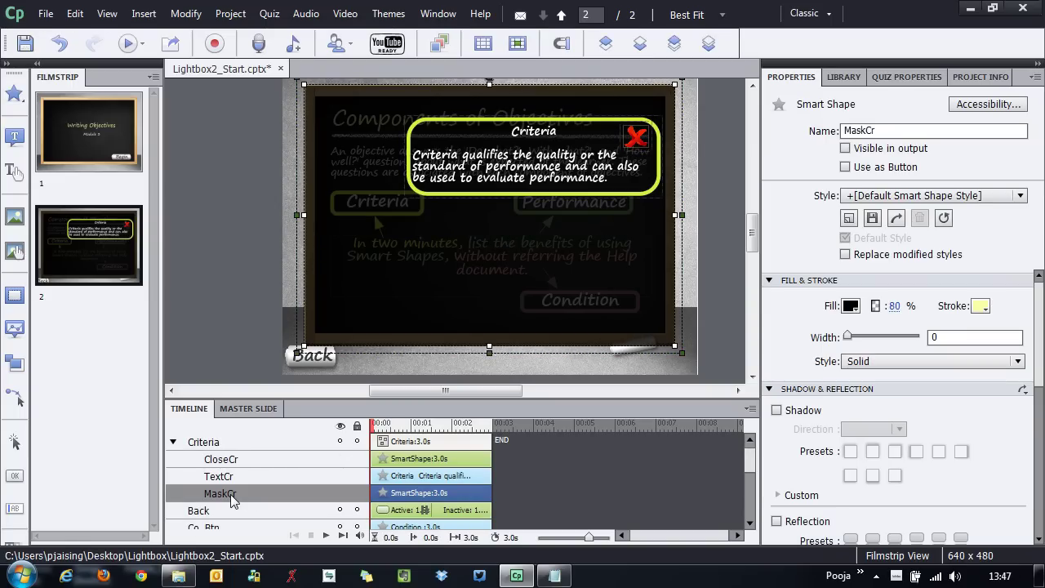
key("ctrl+c")
key("ctrl+v")
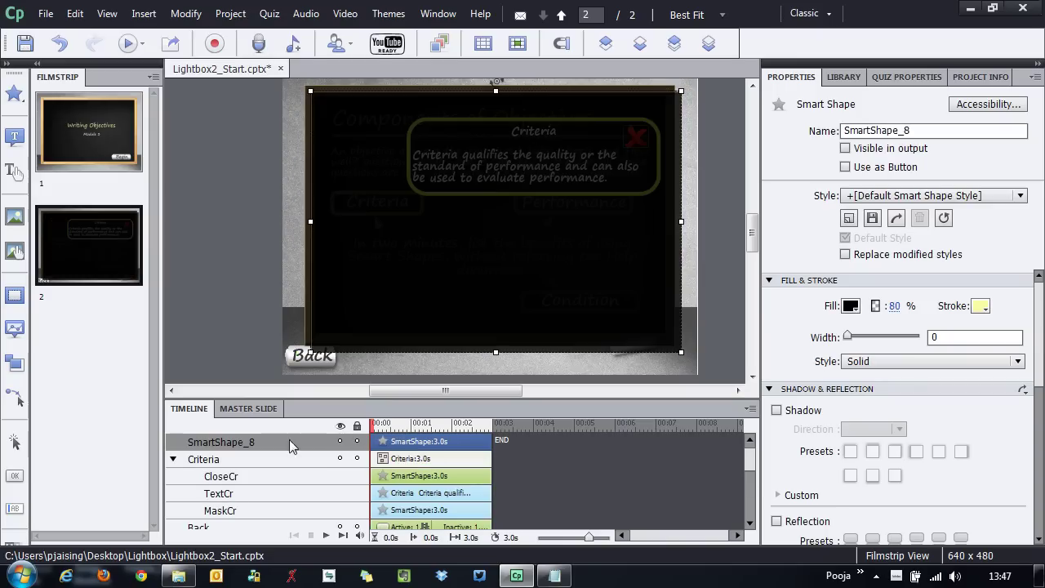
left_click_drag(446, 310, 439, 296)
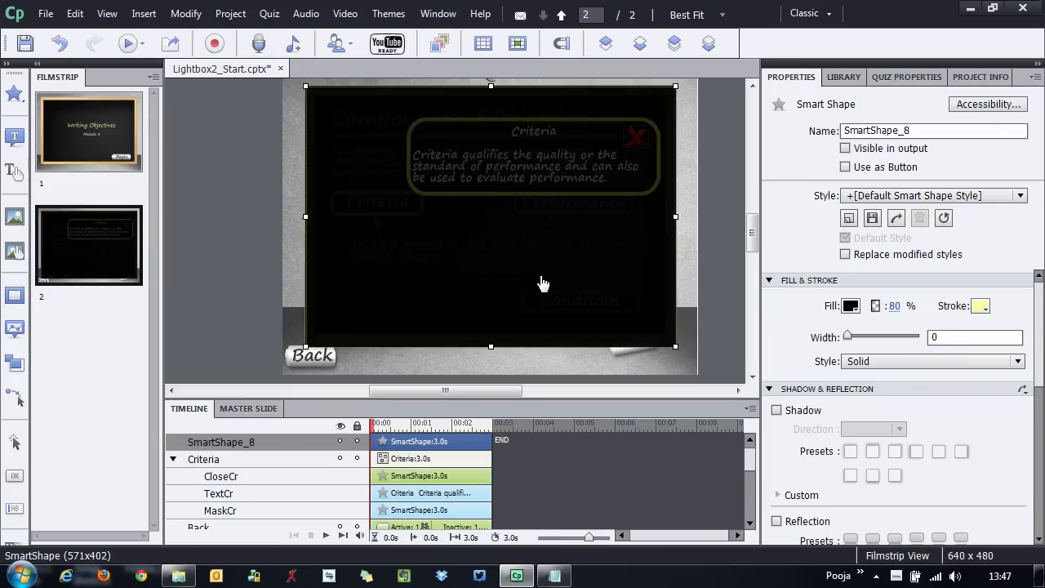
left_click_drag(912, 130, 776, 137)
type("MaskPr")
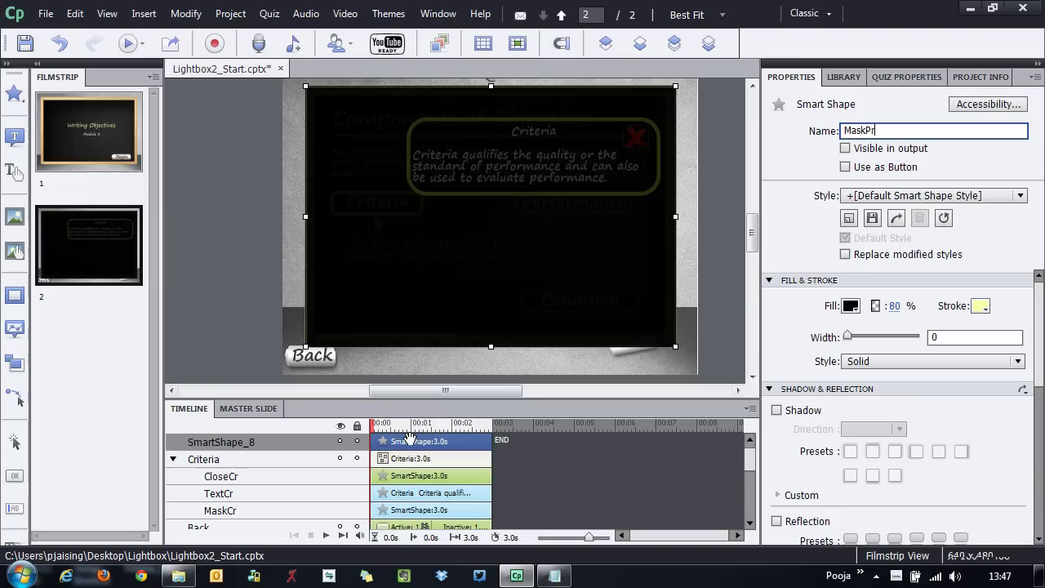
left_click(172, 460)
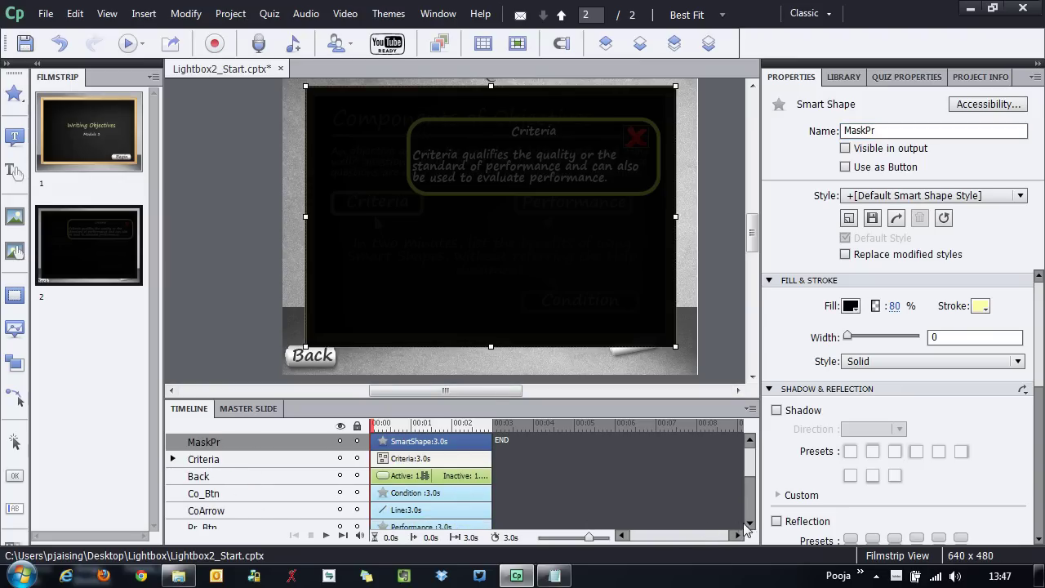
scroll(367, 490, "down", 2)
Paste a copy of Pr_Btn, enlarge it into a box just below Criteria, and hide MaskPr
left_click(240, 500)
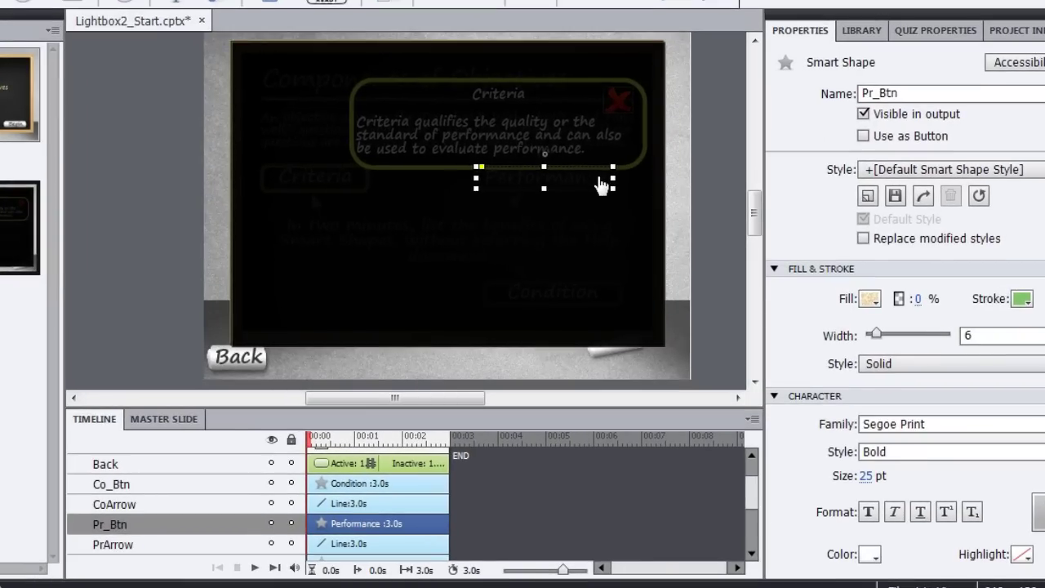
key("ctrl+v")
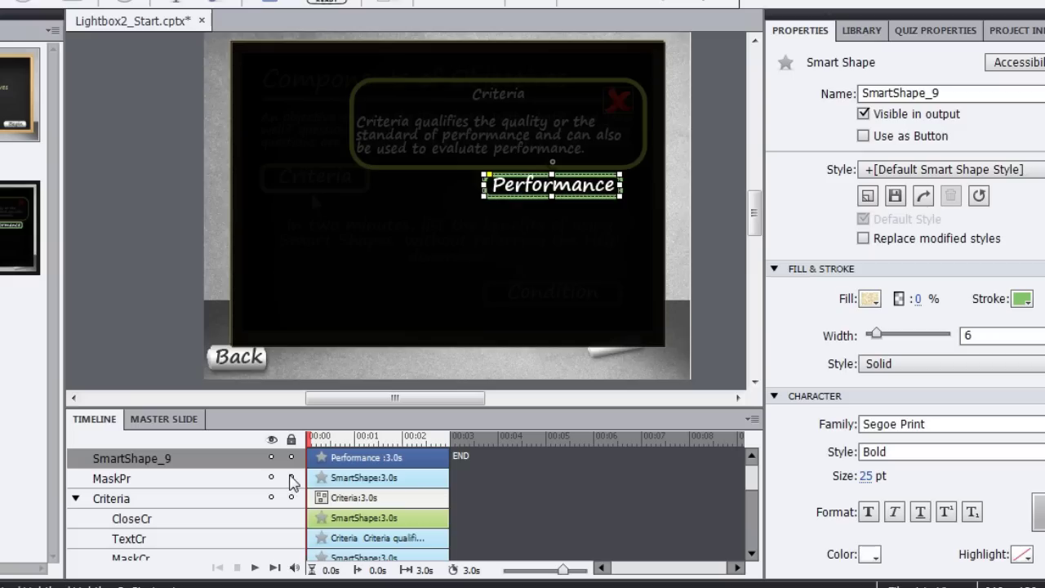
left_click_drag(485, 196, 327, 250)
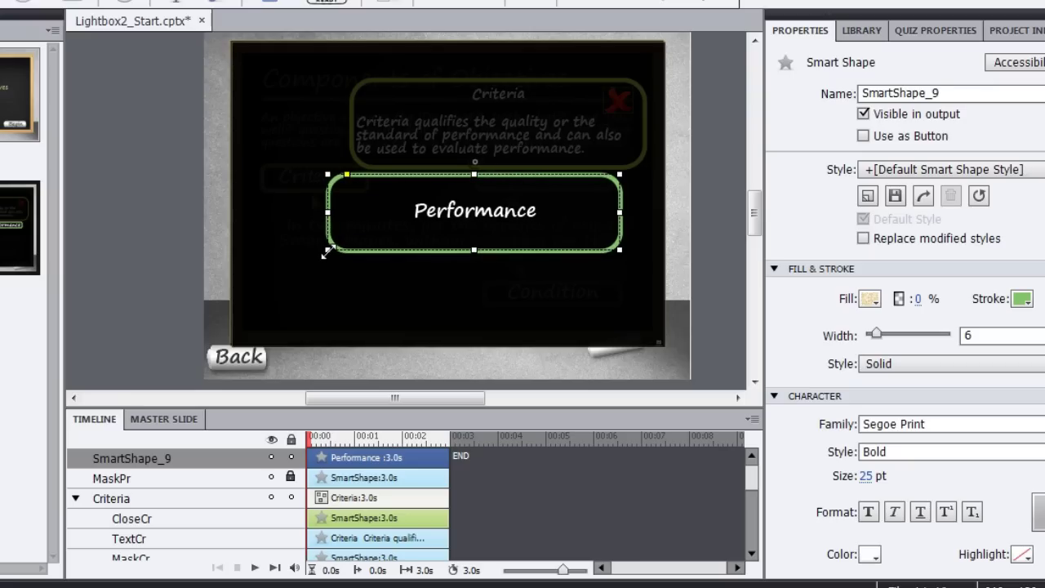
left_click_drag(525, 231, 546, 266)
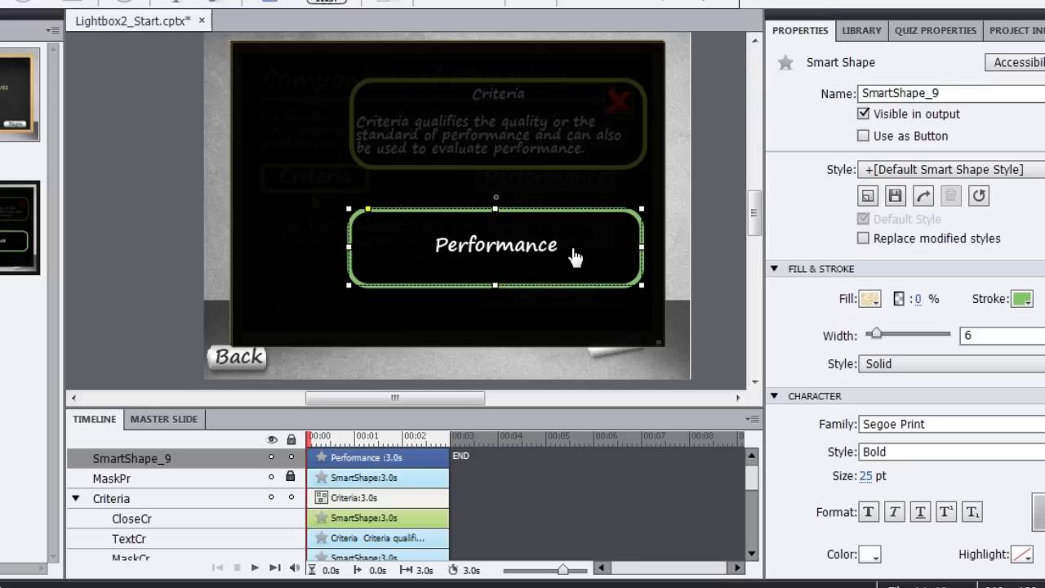
left_click(272, 478)
left_click_drag(567, 242, 556, 229)
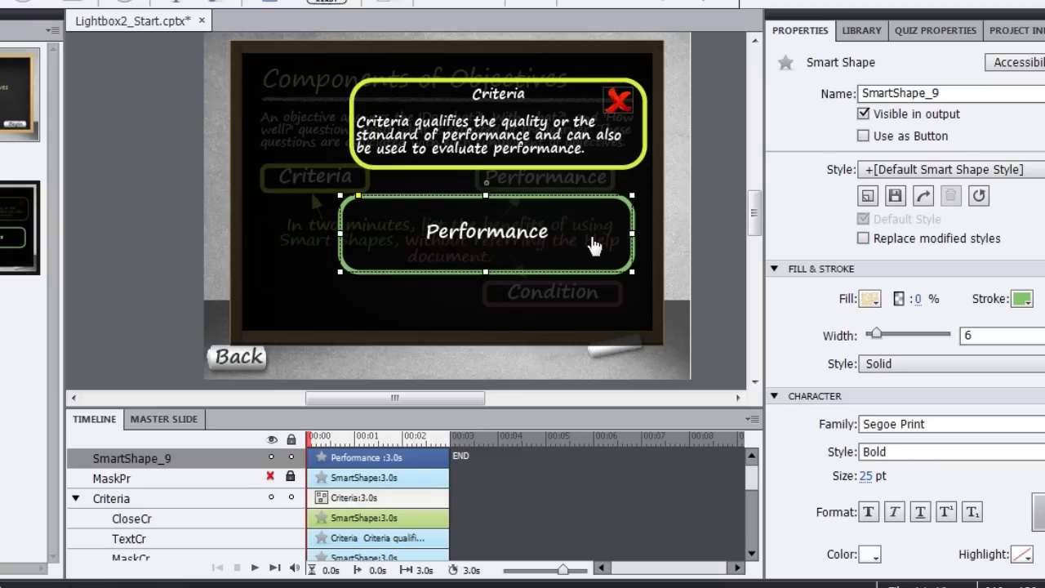
key("alt+Tab")
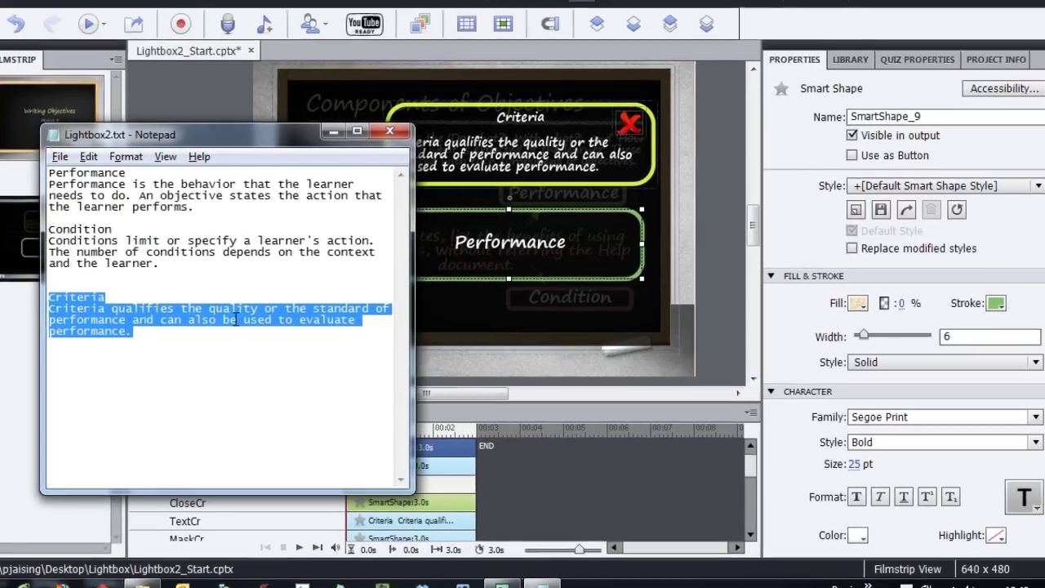
Copy the Performance heading and definition from Notepad into the Performance box, replacing its text
left_click(237, 215)
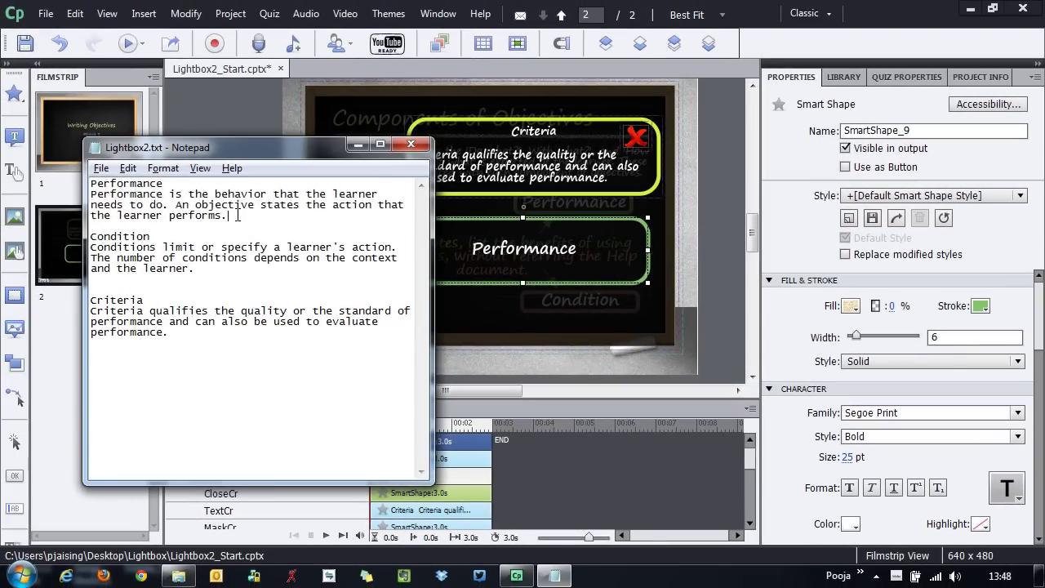
left_click_drag(237, 215, 83, 177)
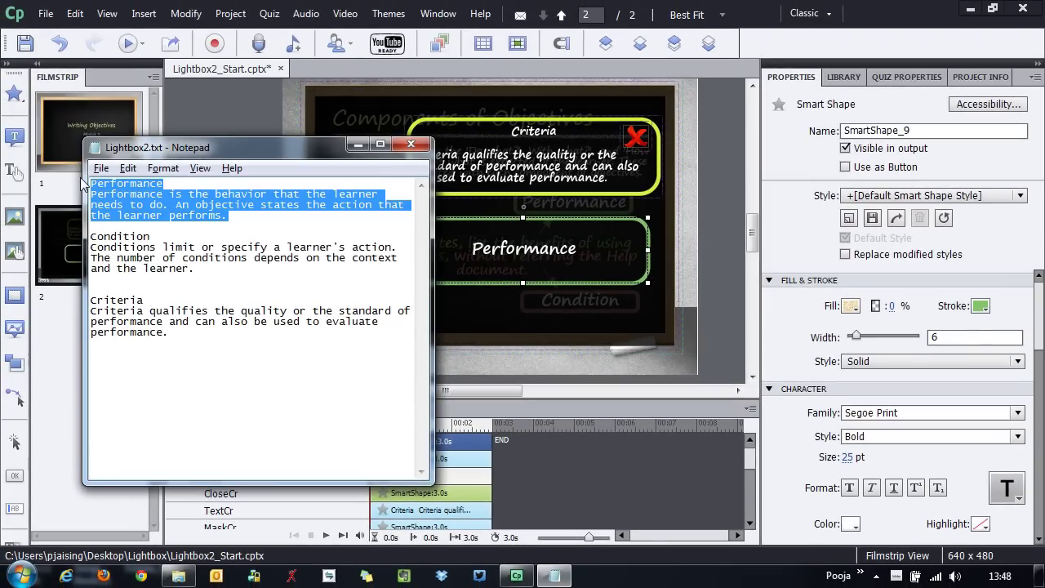
key("alt+Tab")
double_click(502, 247)
key("ctrl+a")
key("ctrl+v")
Set the box text to 18 pt and add a blank line after the Performance heading
key("ctrl+a")
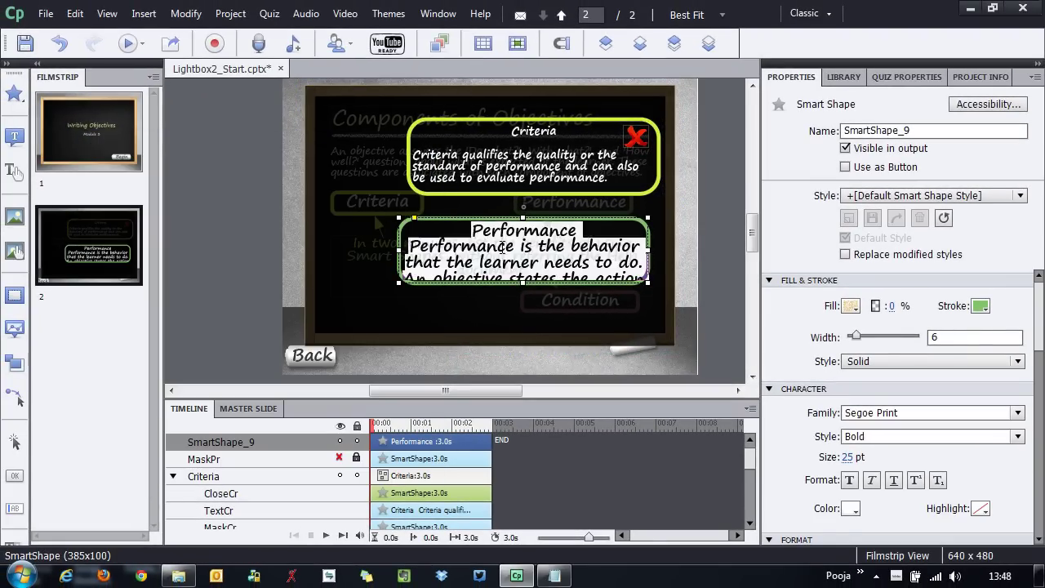
left_click(848, 456)
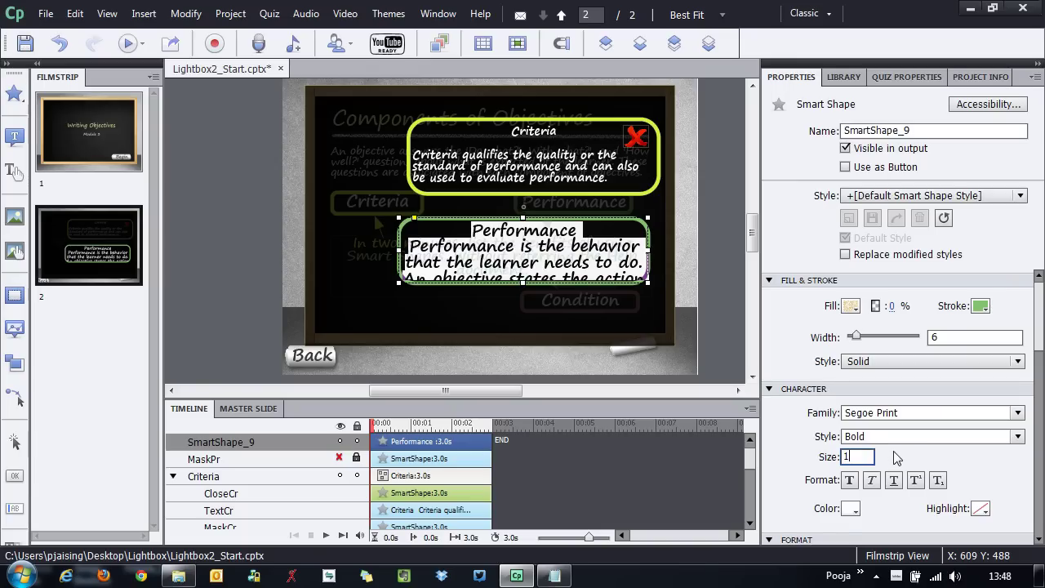
key("Return")
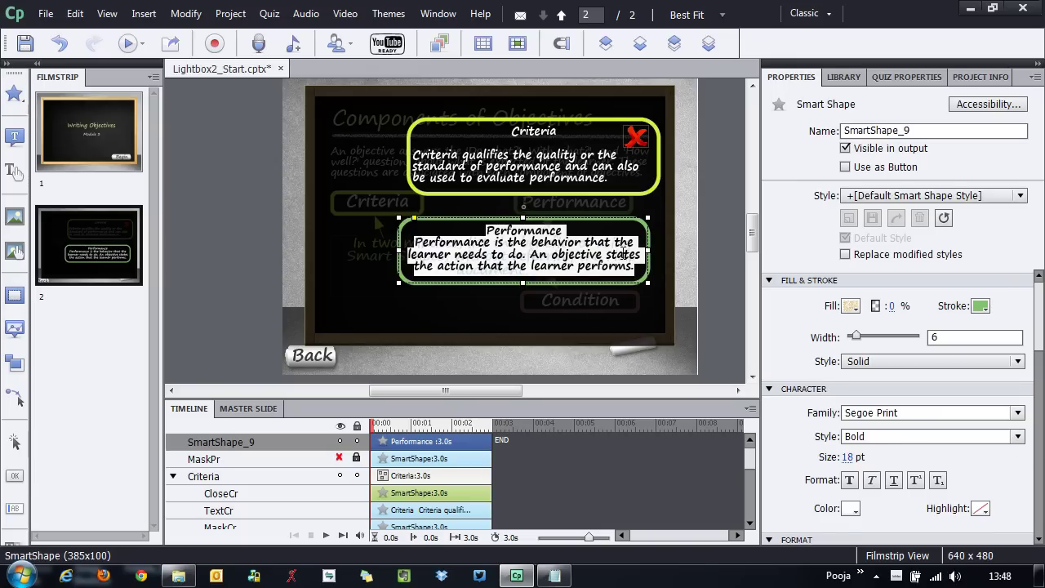
left_click(562, 230)
key("Return")
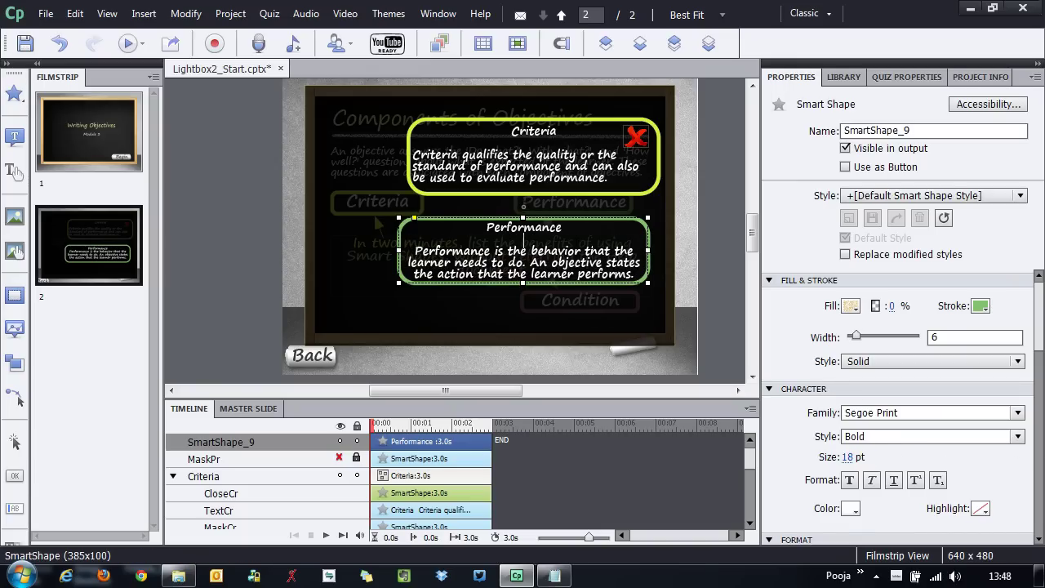
left_click_drag(636, 278, 414, 250)
scroll(1021, 337, "down", 7)
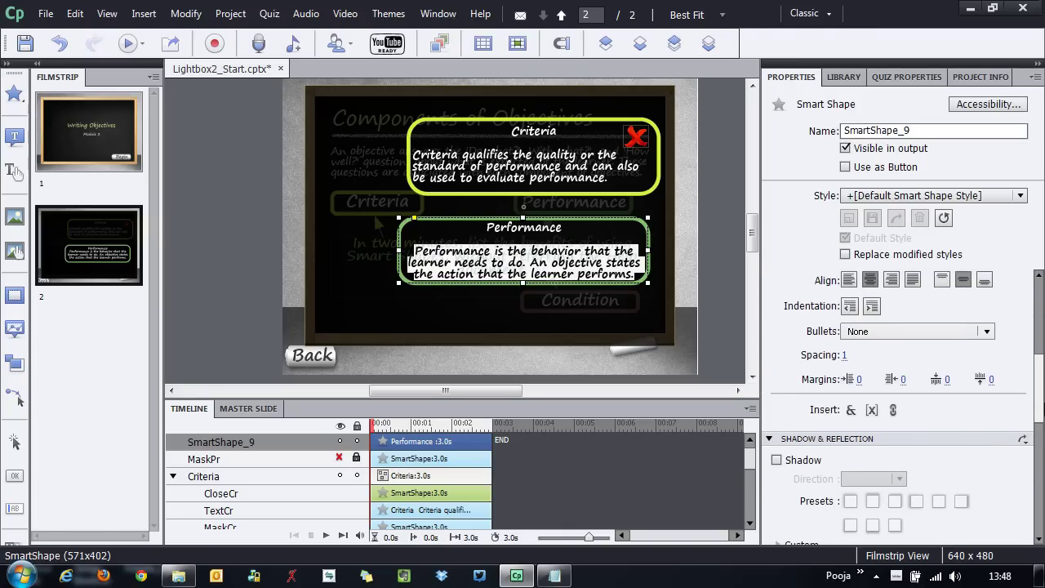
Left-align the Performance description and add a pasted red X copy named ClosePr to the box
left_click(850, 280)
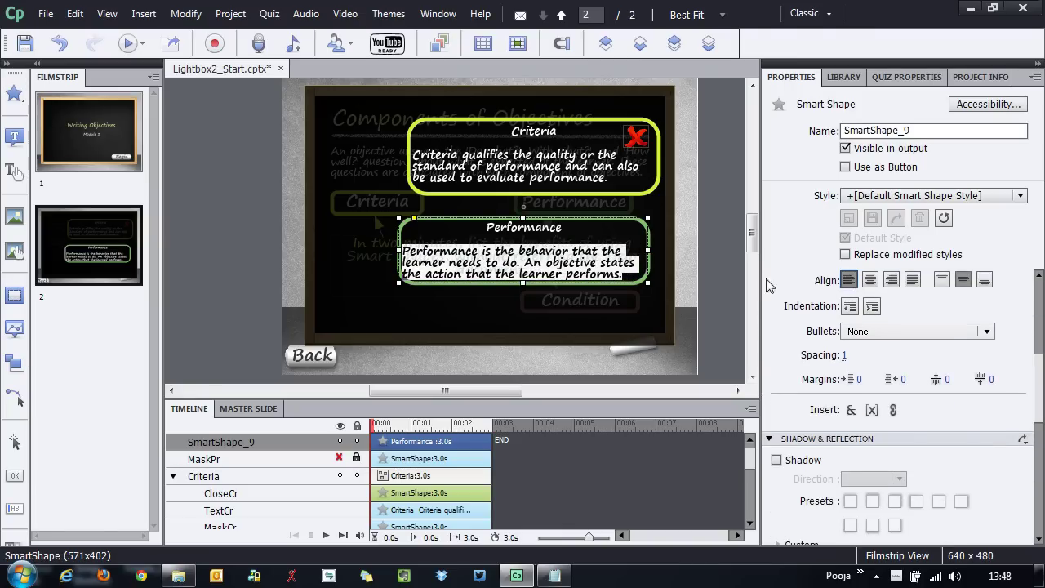
left_click(637, 139)
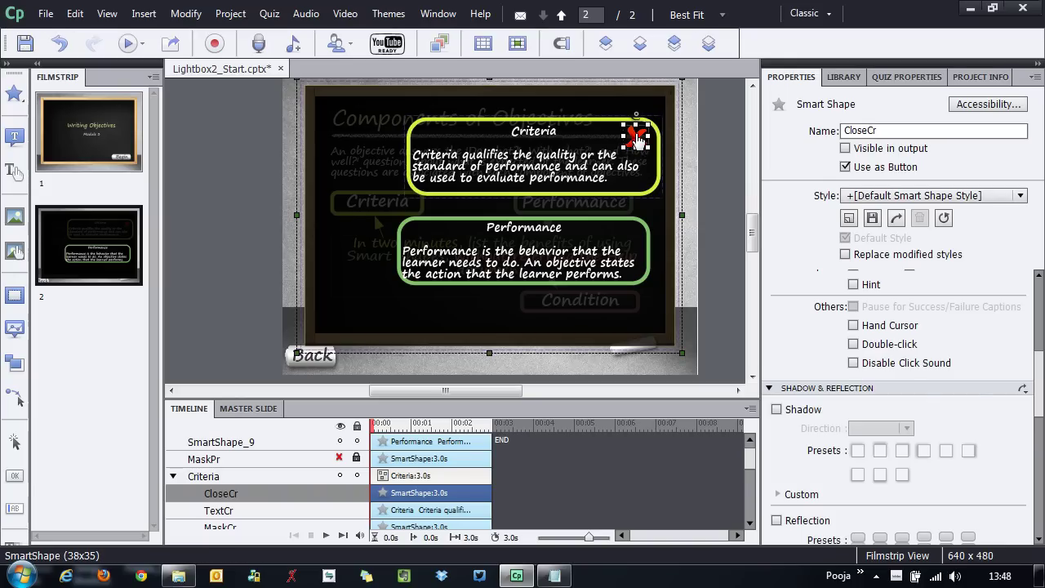
key("ctrl+v")
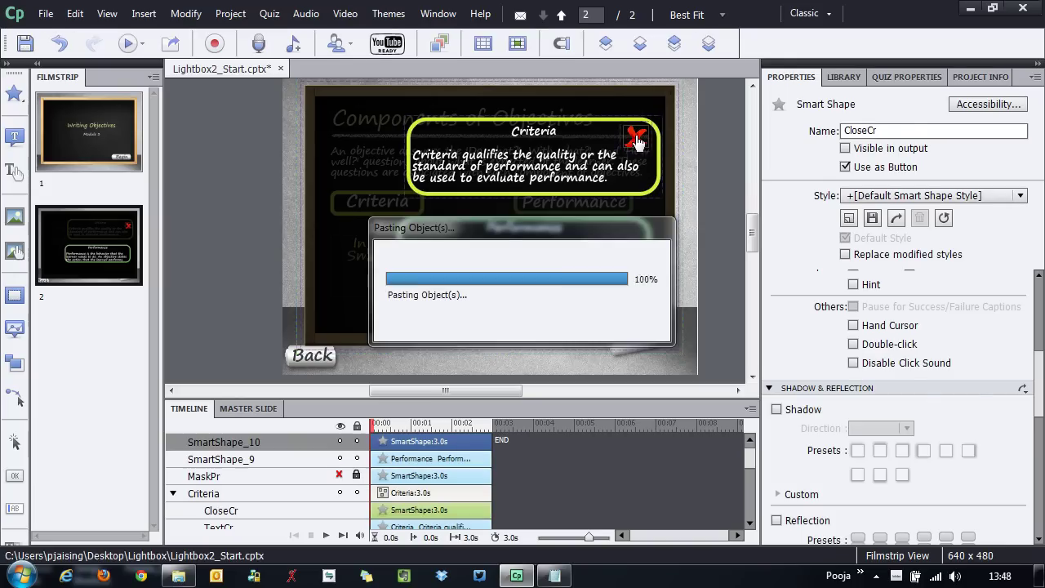
left_click_drag(641, 155, 625, 238)
left_click_drag(935, 130, 814, 131)
type("CloseP")
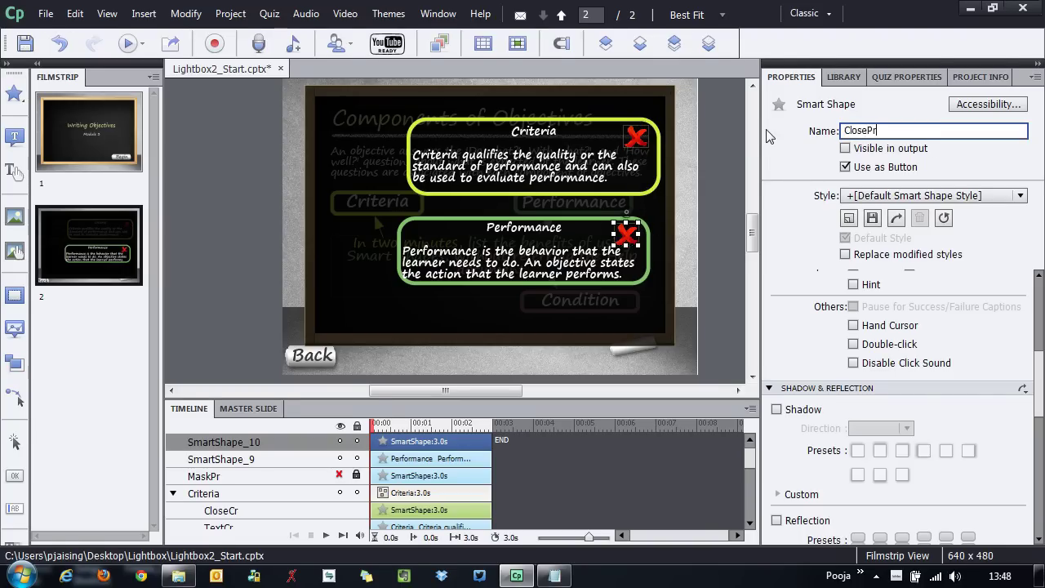
type("r")
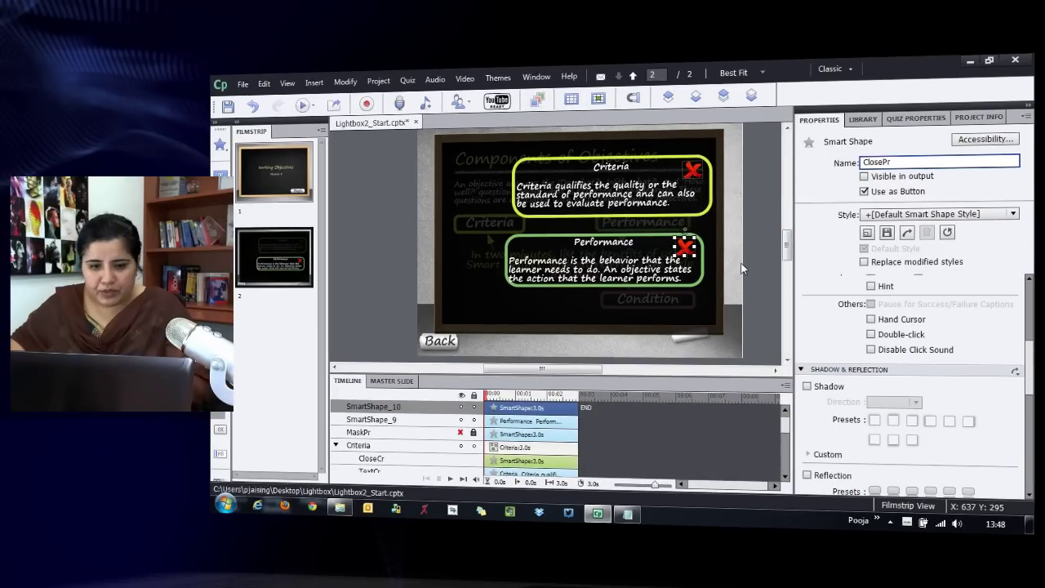
Rename the SmartShape_9 Performance text shape to TextPr in Properties
left_click(743, 268)
left_click_drag(786, 463, 787, 418)
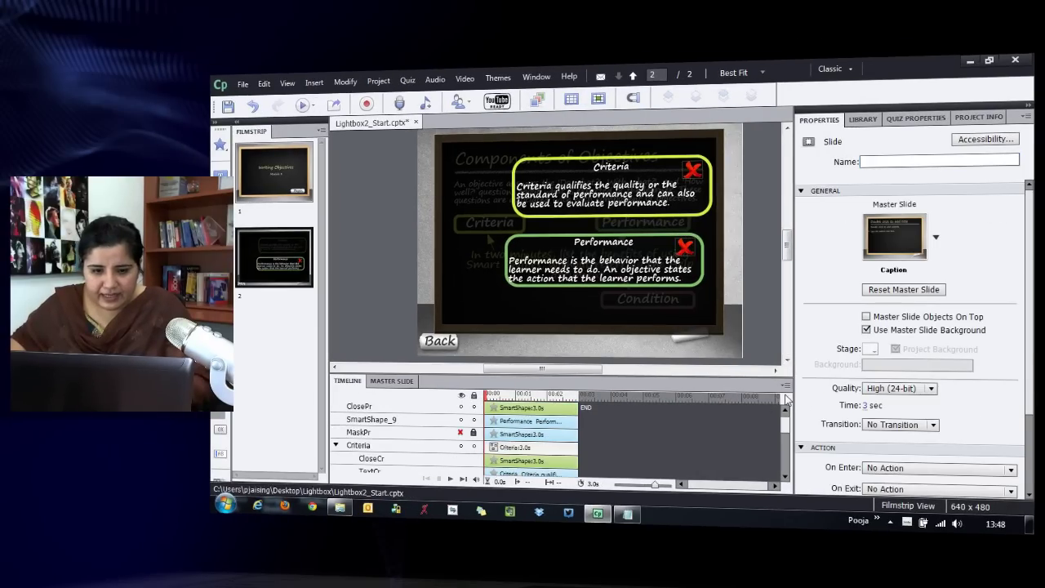
left_click(384, 420)
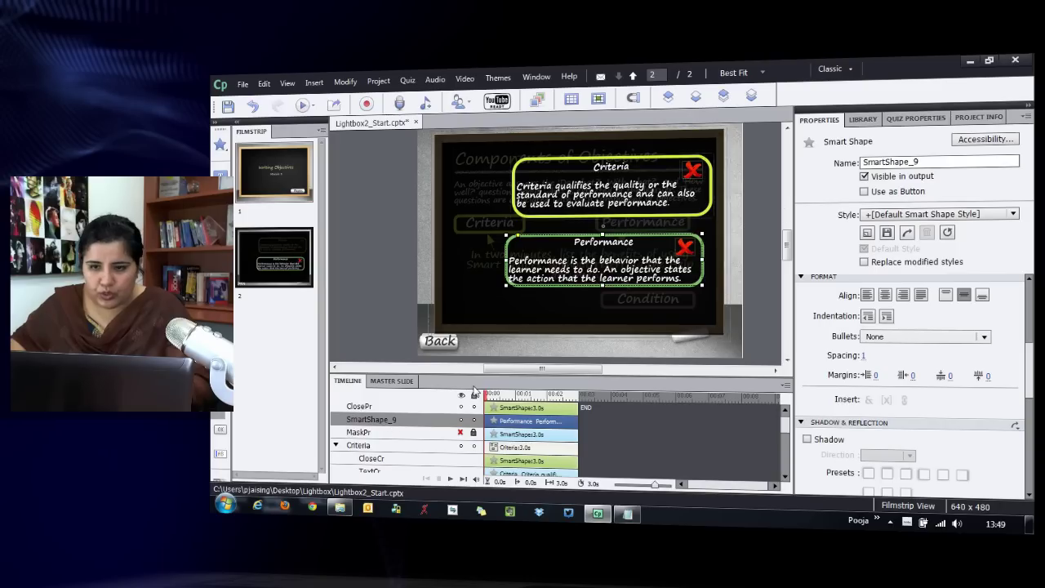
double_click(934, 162)
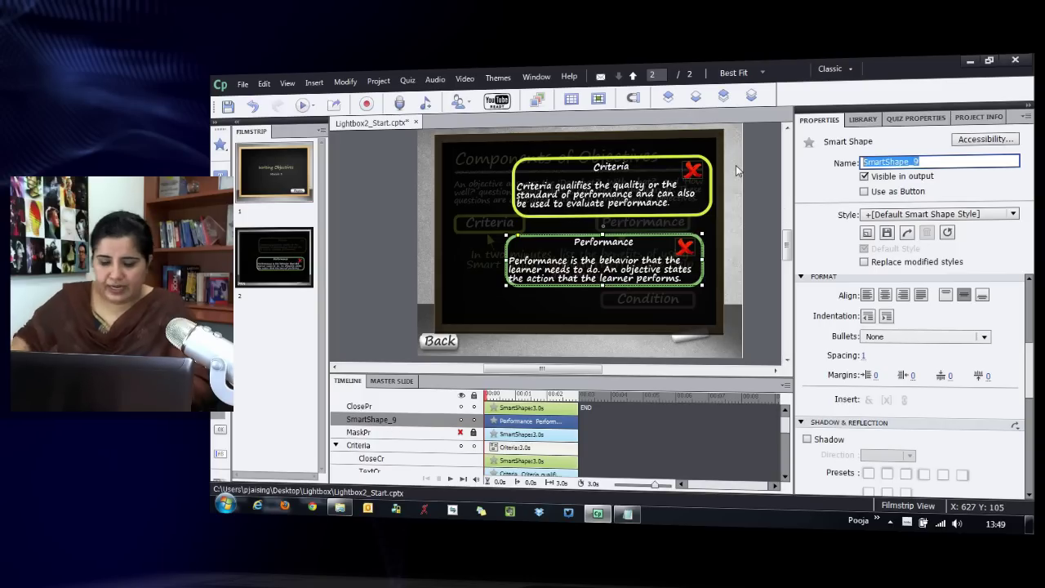
type("TextPr")
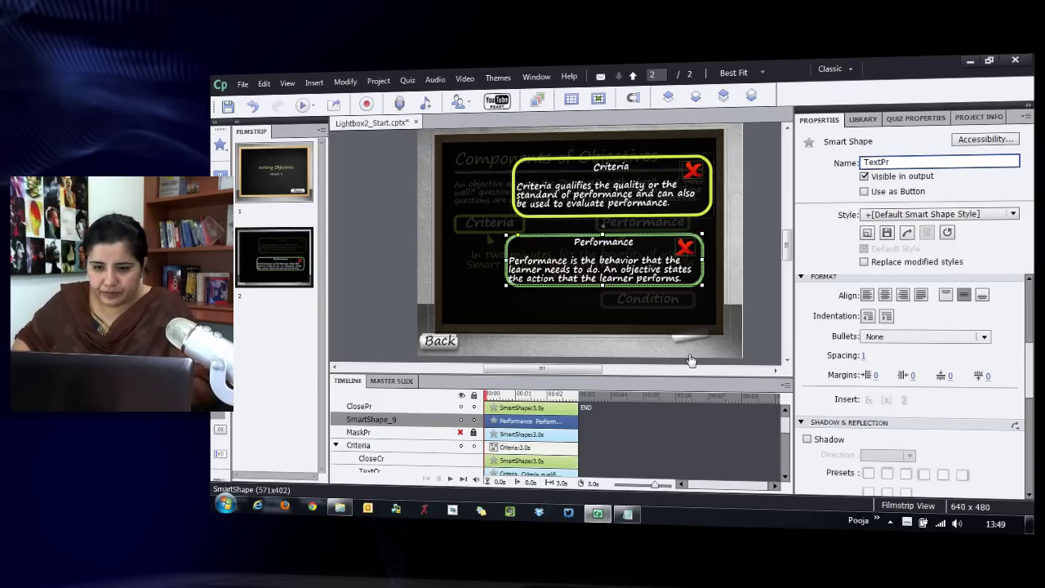
left_click(757, 335)
left_click_drag(786, 463, 788, 415)
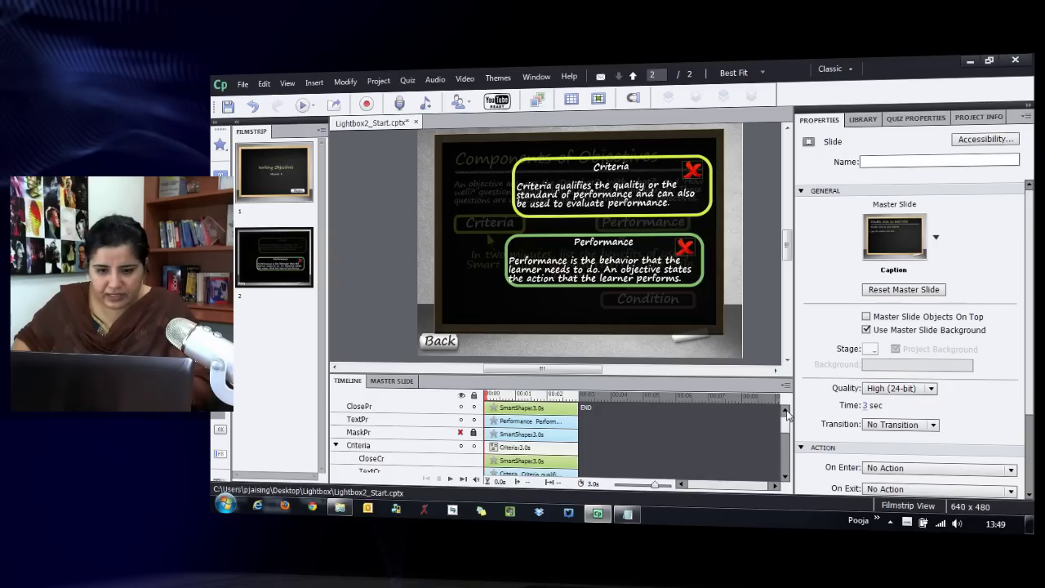
Unhide MaskPr, group it with ClosePr and TextPr, and rename Group_2 to Performance
left_click(461, 433)
left_click(359, 432)
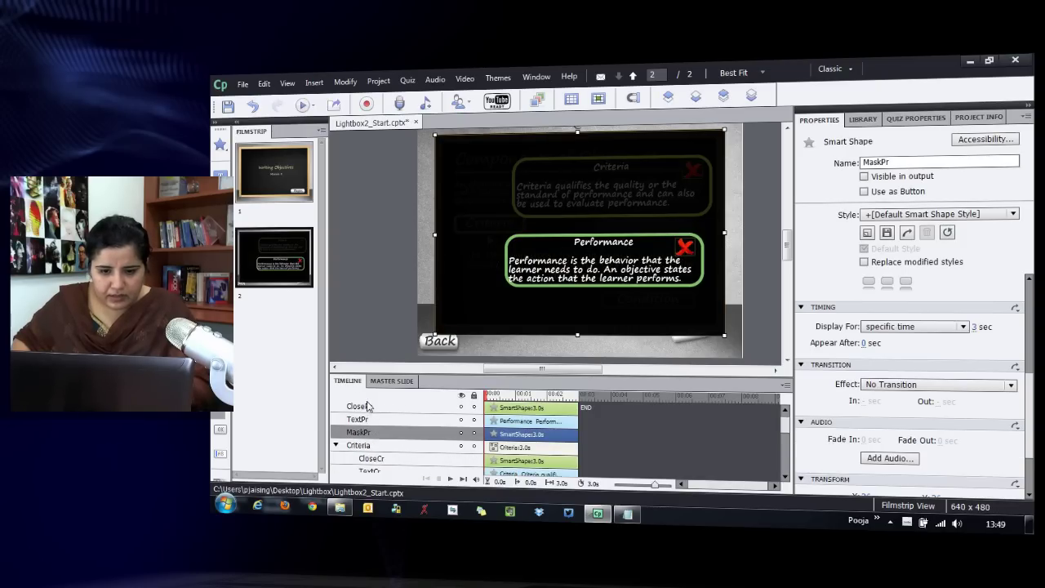
left_click(367, 406, "shift")
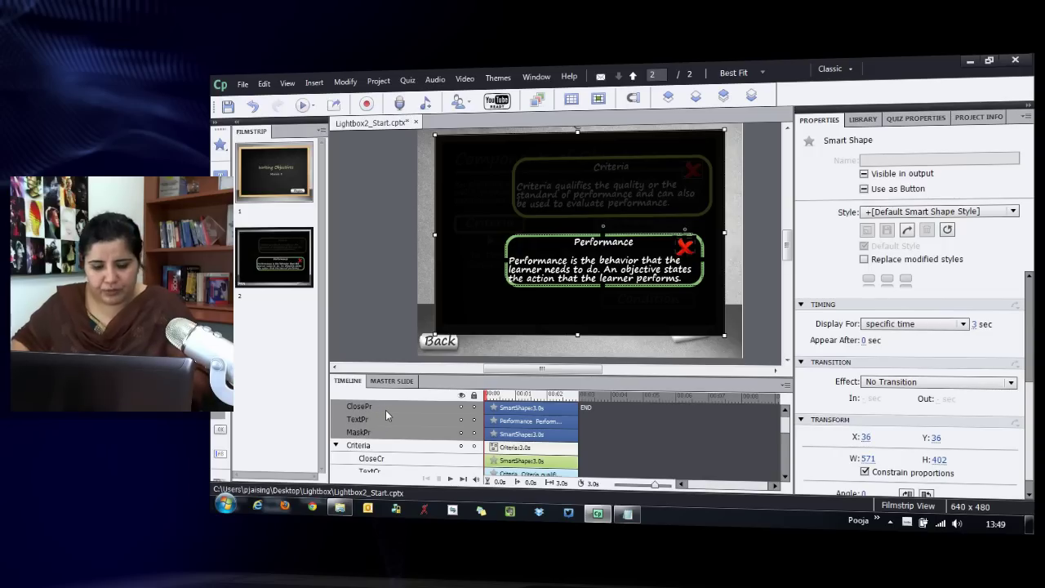
key("ctrl+g")
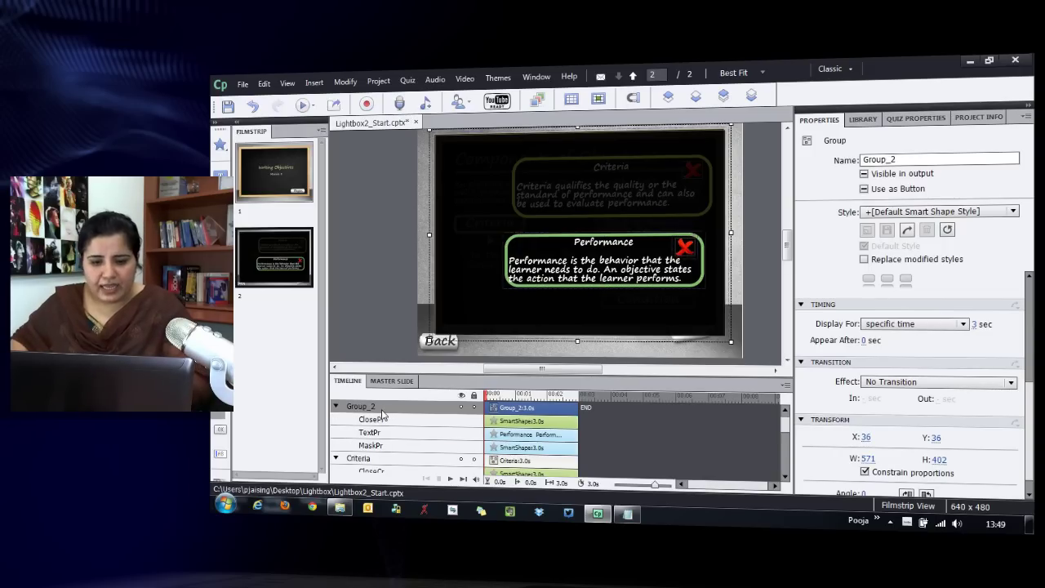
left_click(910, 159)
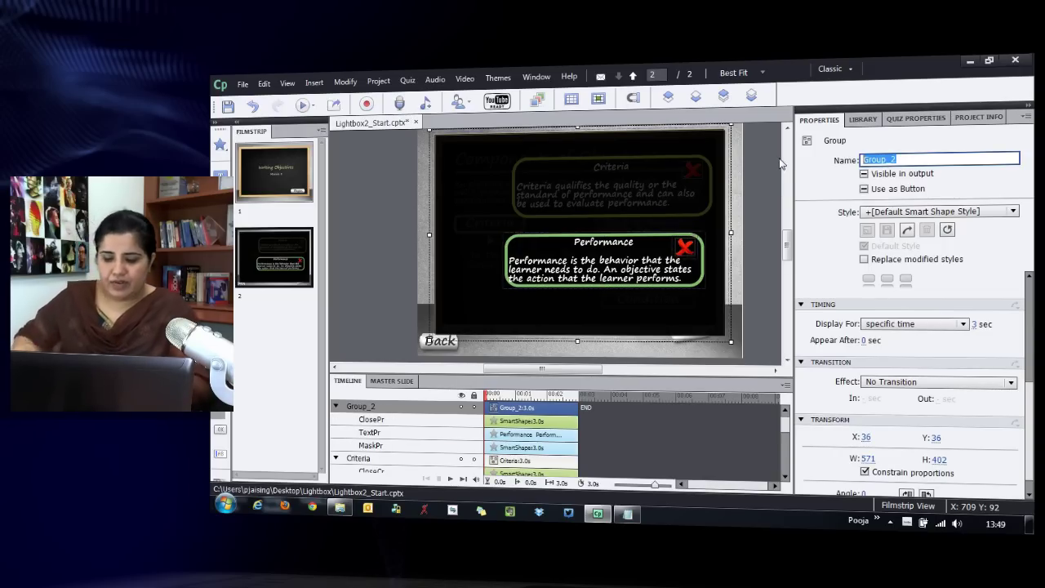
type("Performance")
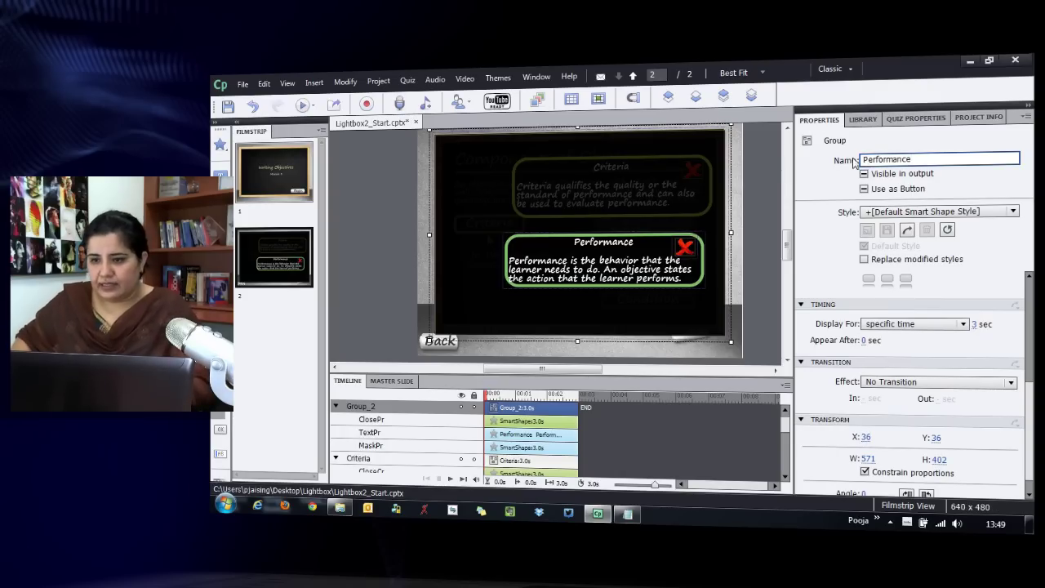
left_click(872, 175)
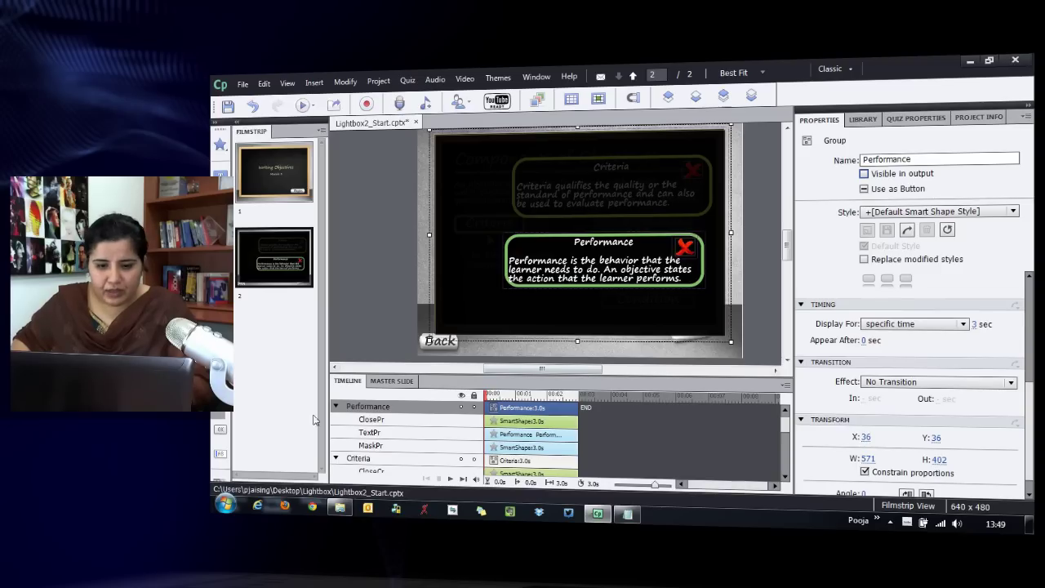
Paste a copy of the MaskPr mask and nudge it up and left with the arrow keys
left_click(393, 450)
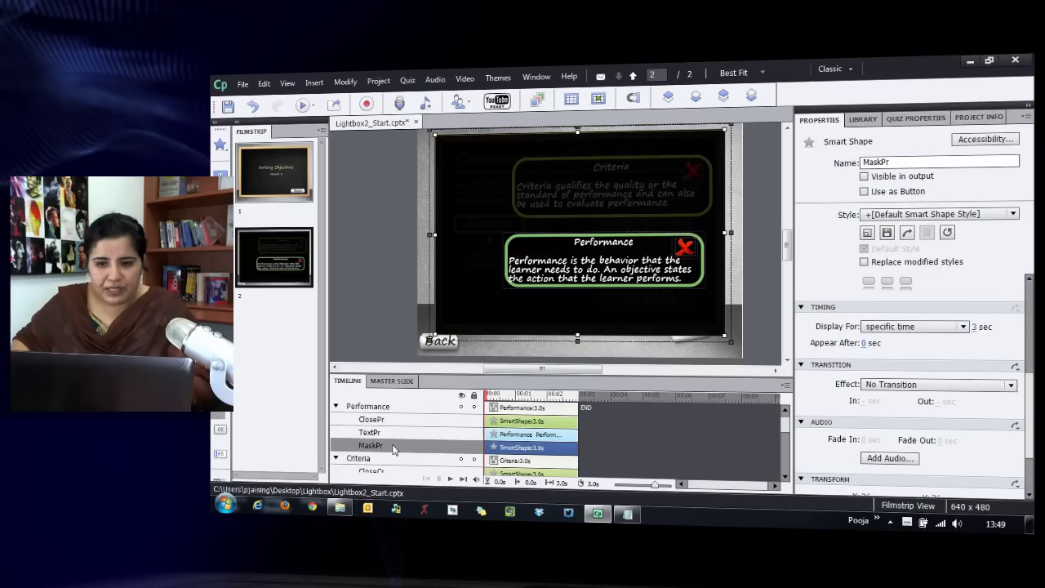
key("ctrl+v")
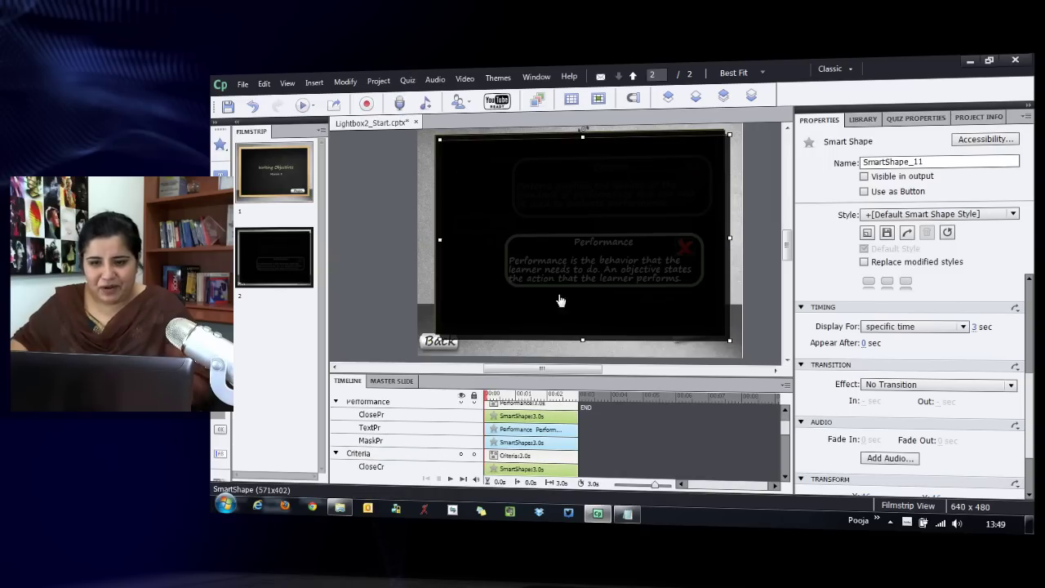
key("Left")
key("Left")
key("Left")
key("Left")
key("Left")
key("Up")
key("Up")
key("Up")
key("Up")
key("Up")
key("Up")
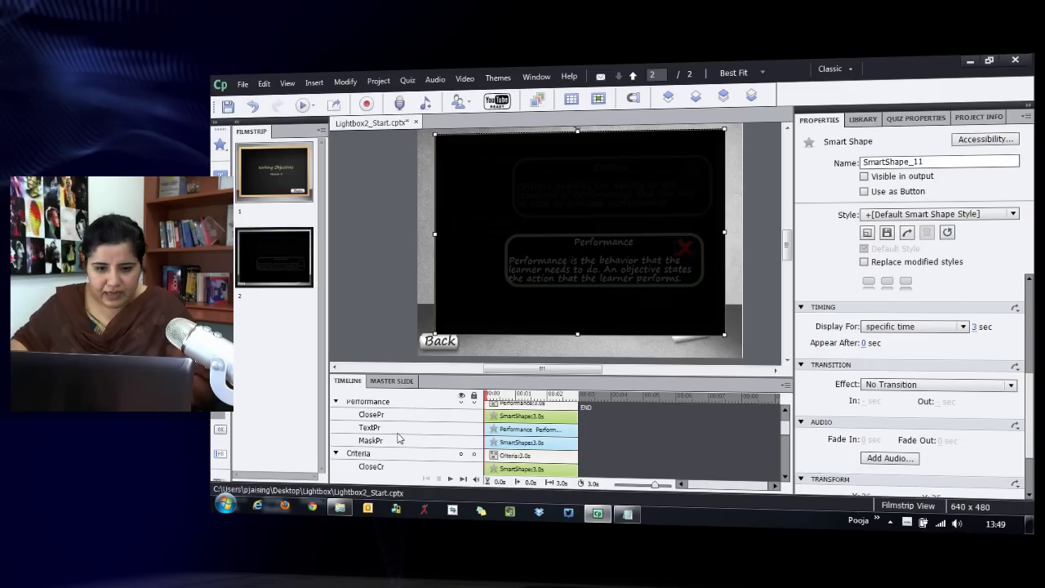
Hide the Performance and Criteria groups while editing the slide
left_click(461, 402)
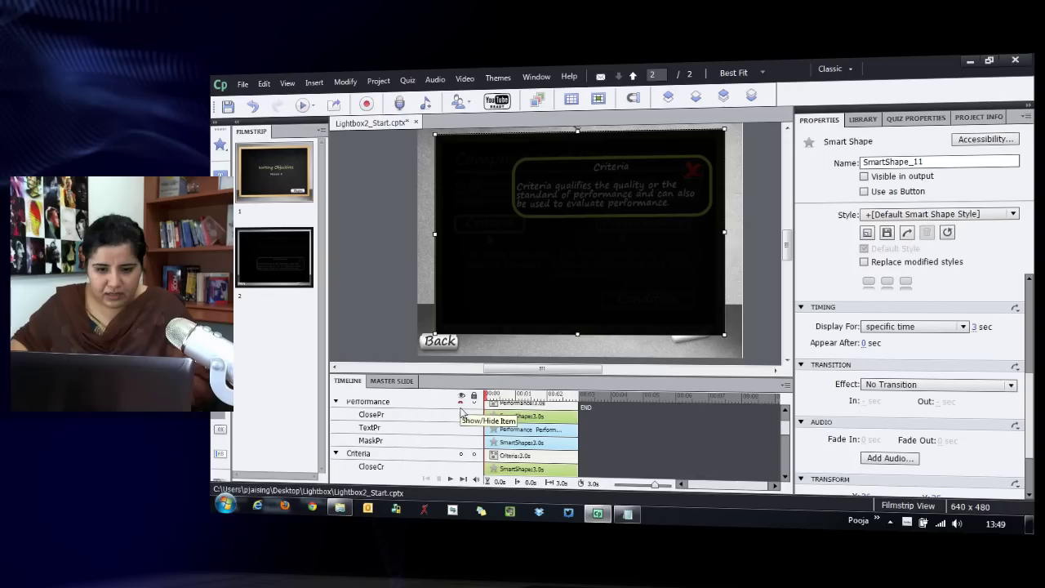
left_click(460, 455)
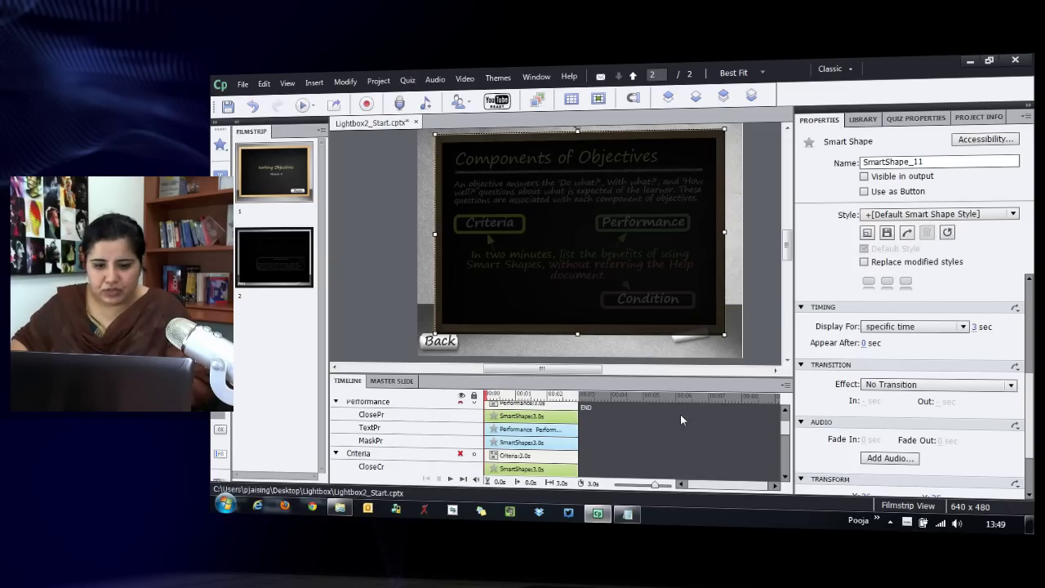
left_click_drag(783, 431, 787, 435)
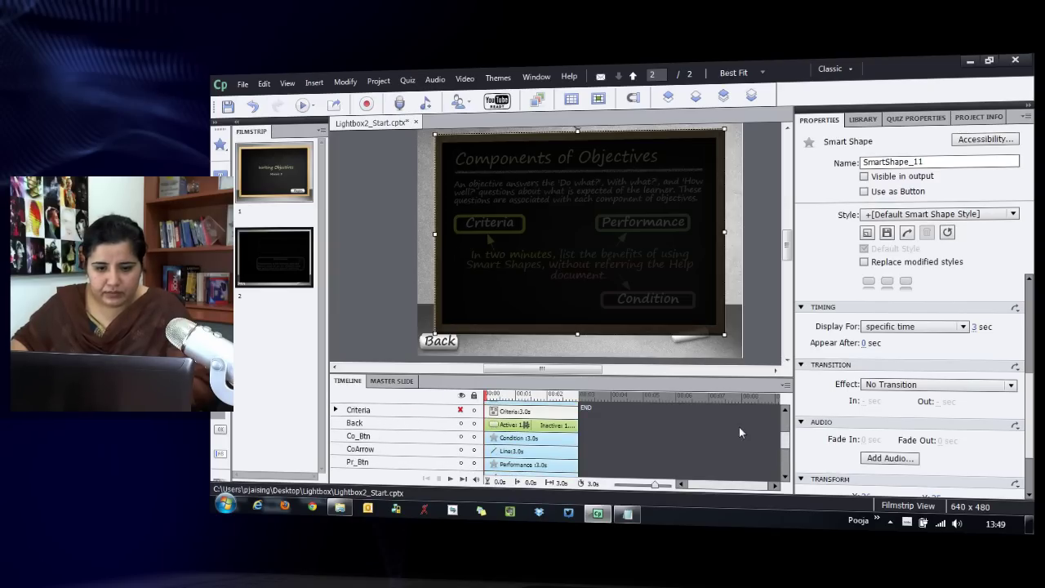
Duplicate the Condition button as SmartShape_12 and lock the new mask SmartShape_11
left_click(380, 437)
key("ctrl+v")
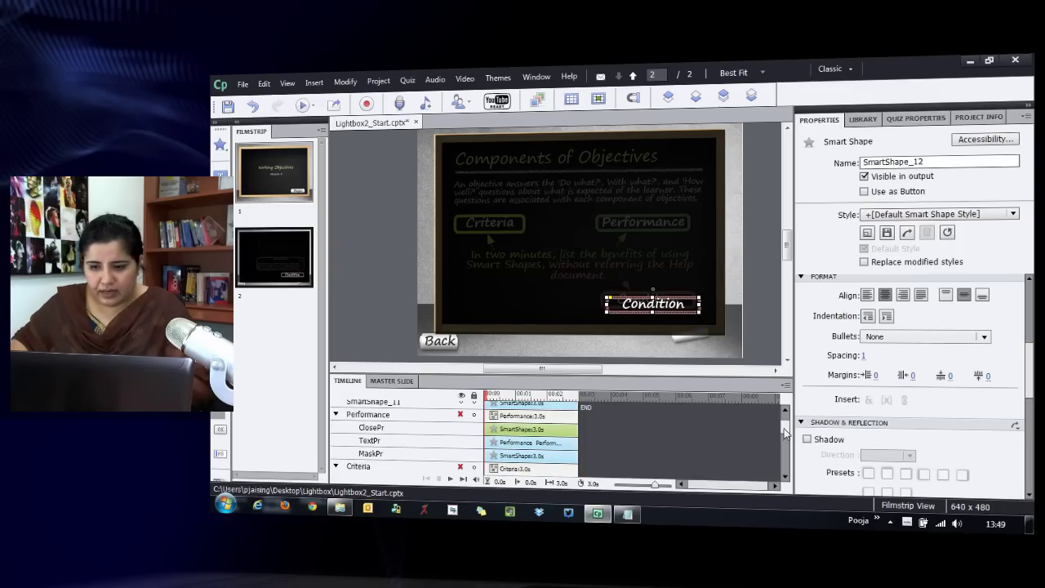
scroll(784, 434, "up", 2)
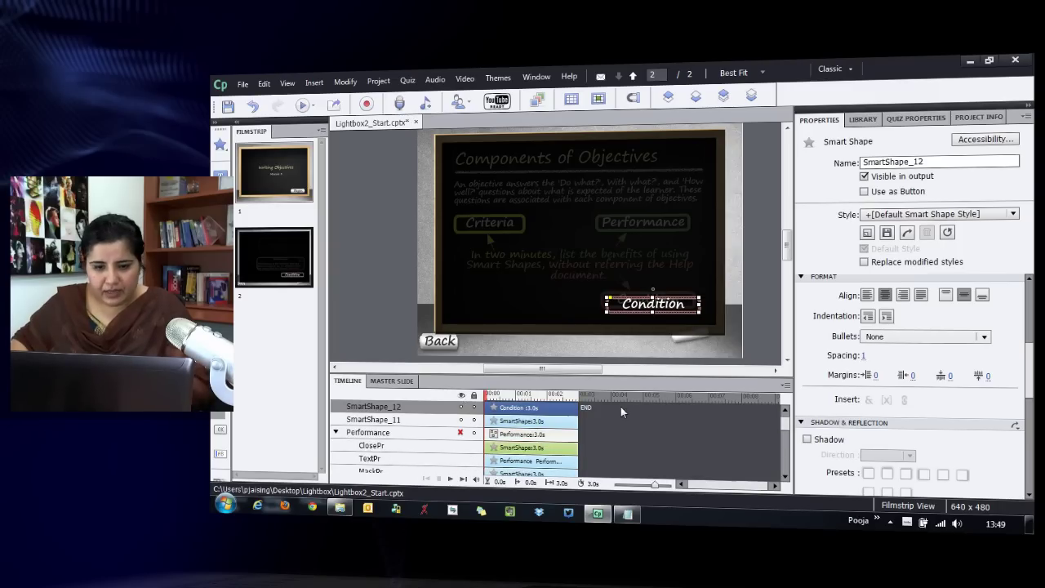
left_click(473, 420)
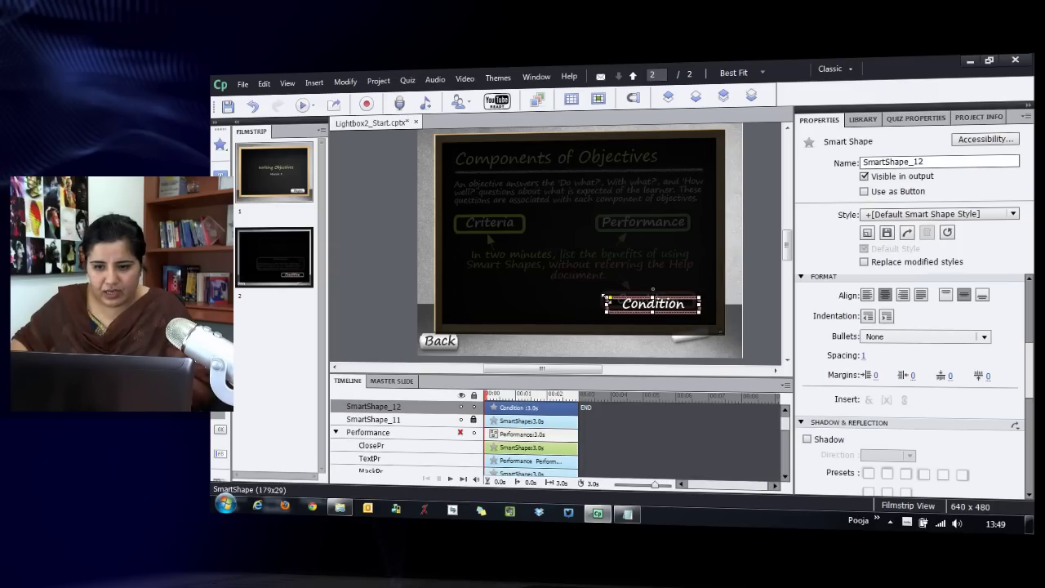